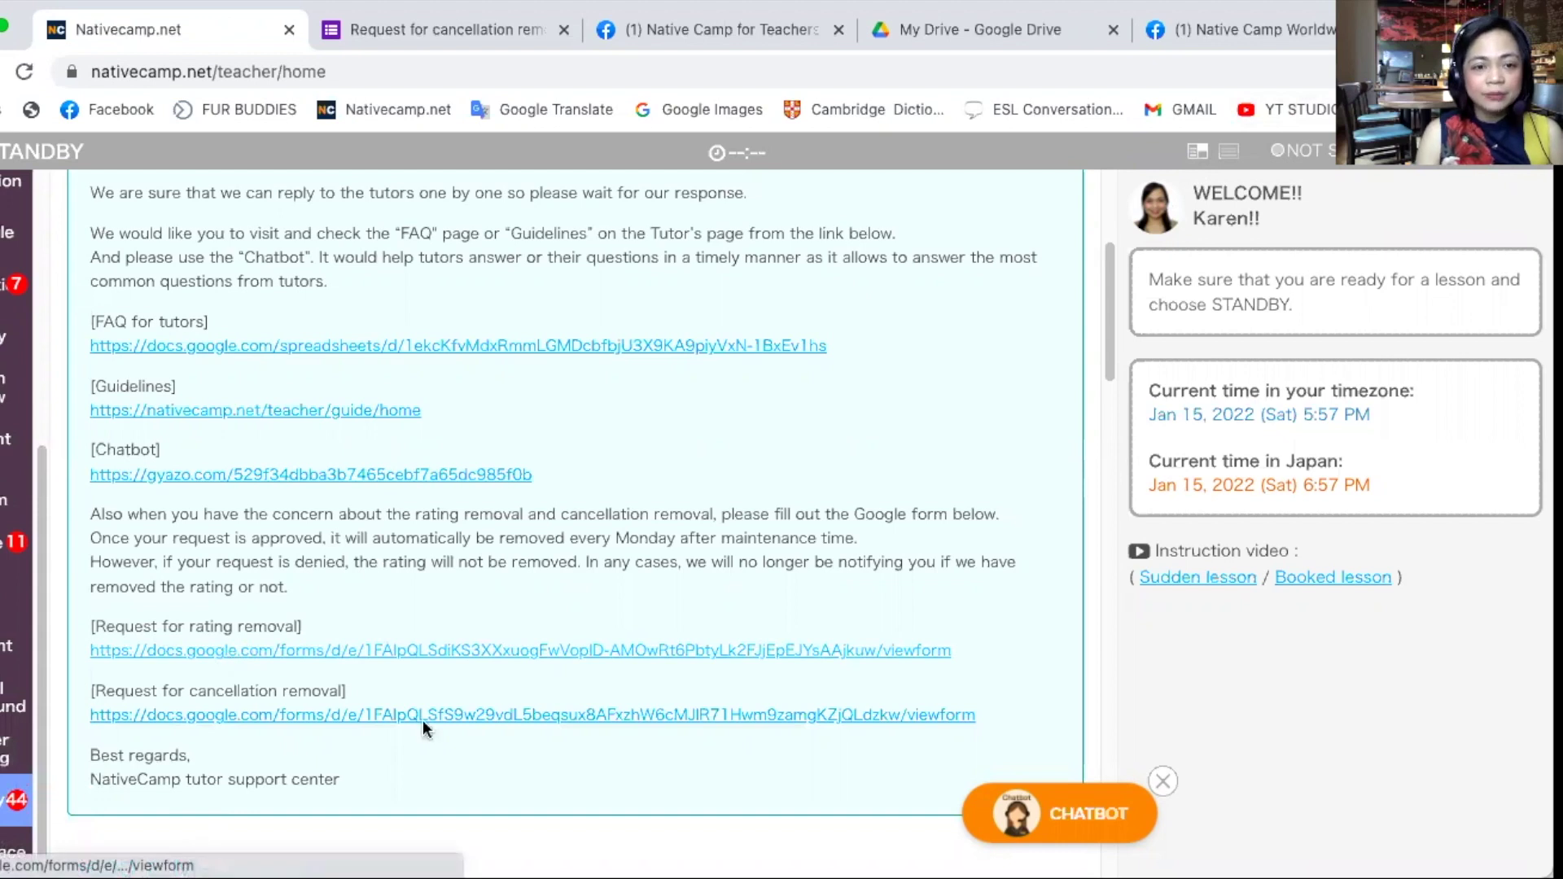
# - Highlight the Request for cancellation removal form link in the support center message
pyautogui.moveTo(1037, 710); pyautogui.dragTo(90, 690)
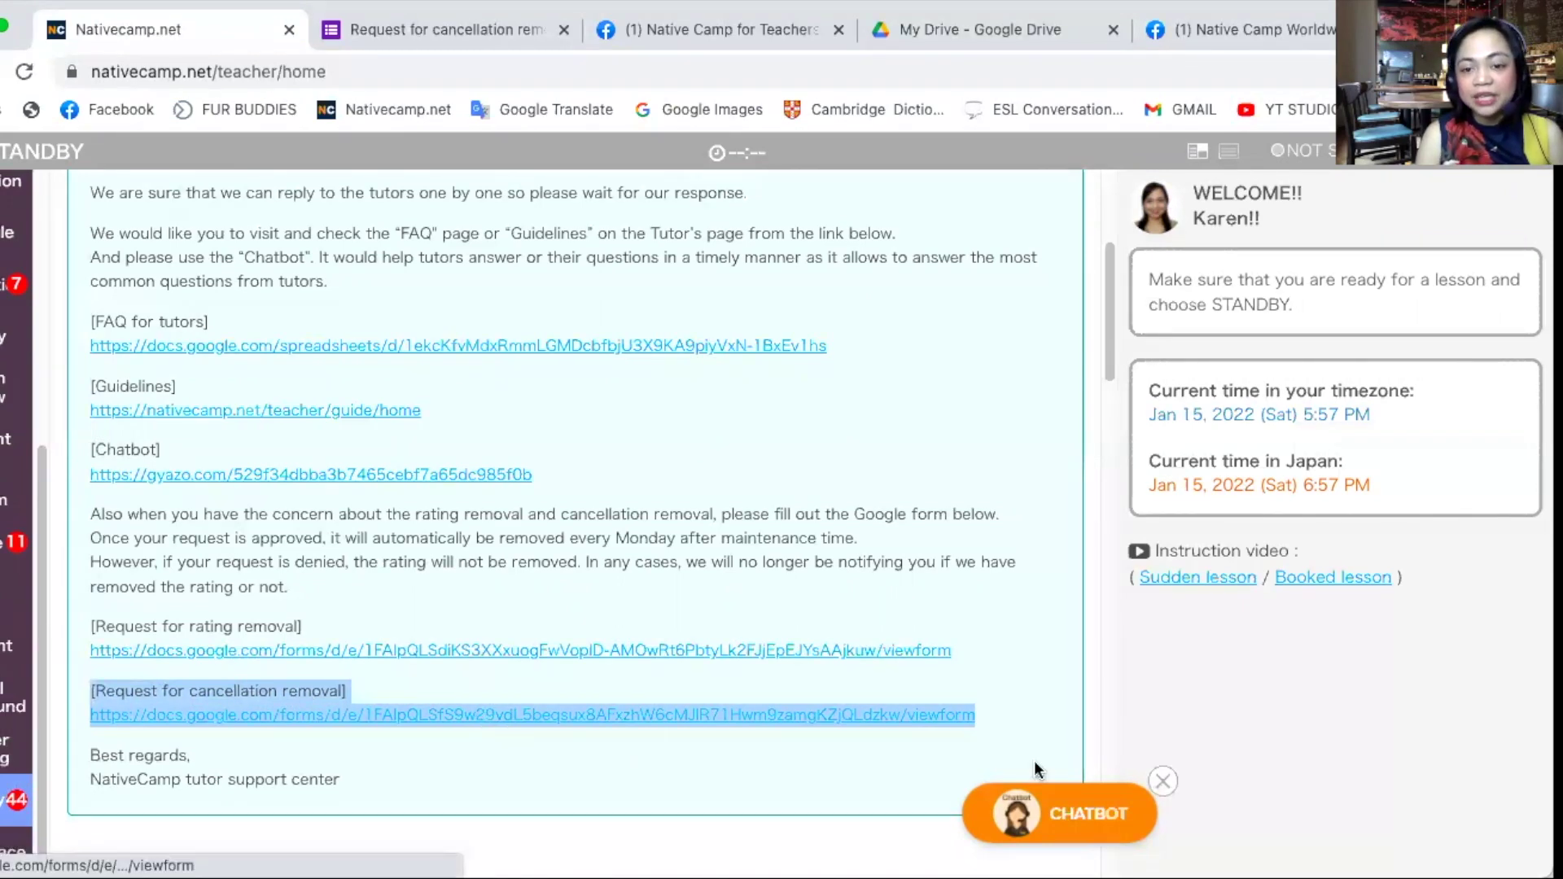
pyautogui.click(1024, 720)
# - Enter the signed-in account's email address in the form's Email field
pyautogui.click(484, 24)
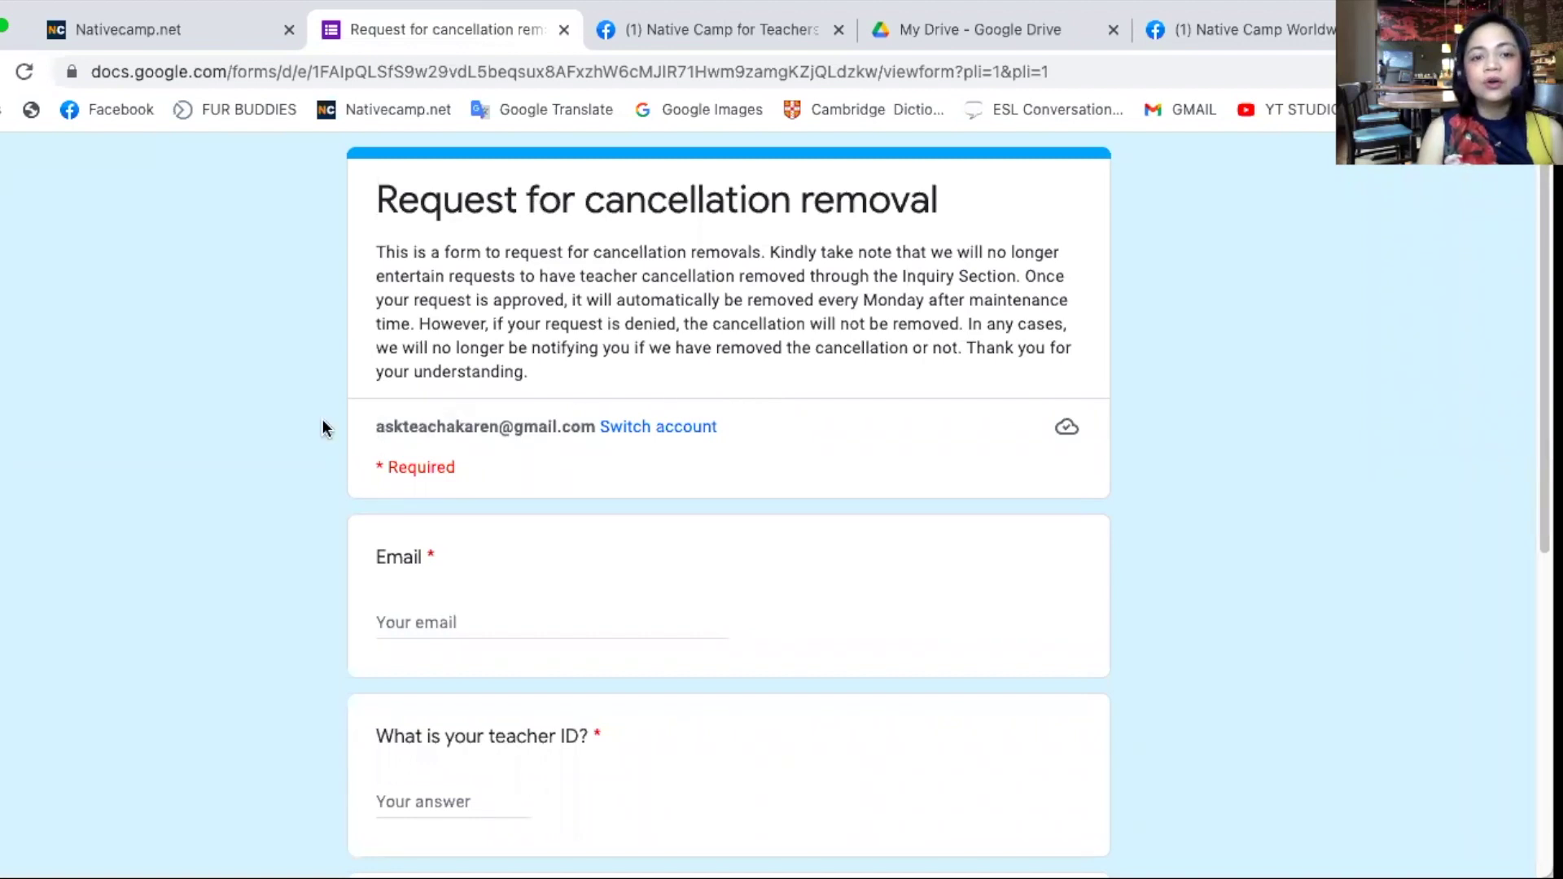
pyautogui.moveTo(359, 431); pyautogui.dragTo(610, 440)
pyautogui.click(1331, 575)
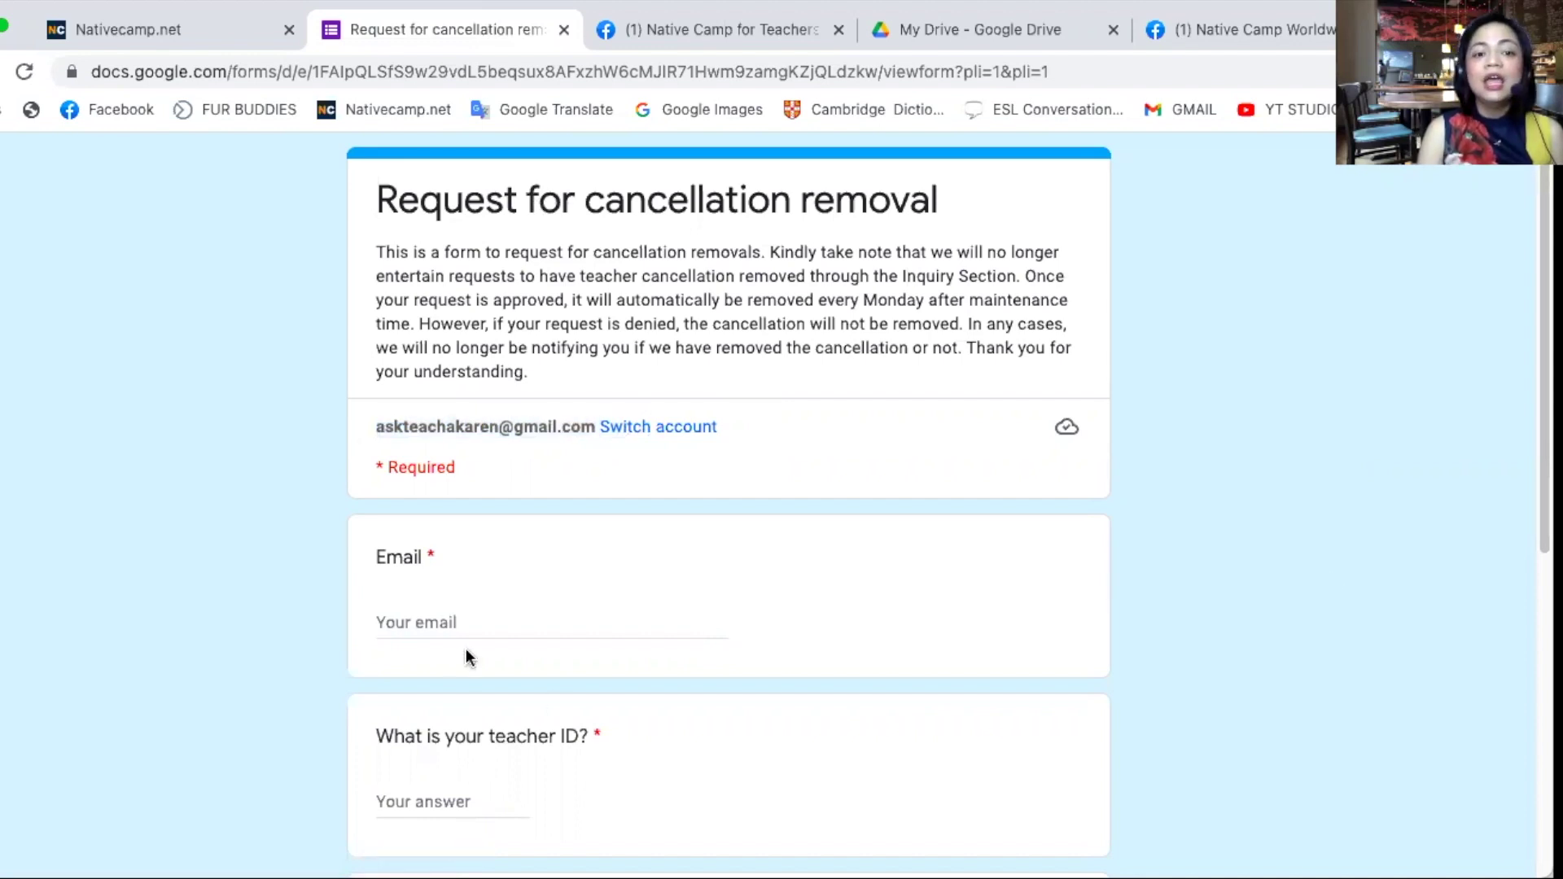
pyautogui.click(457, 623)
pyautogui.click(932, 623)
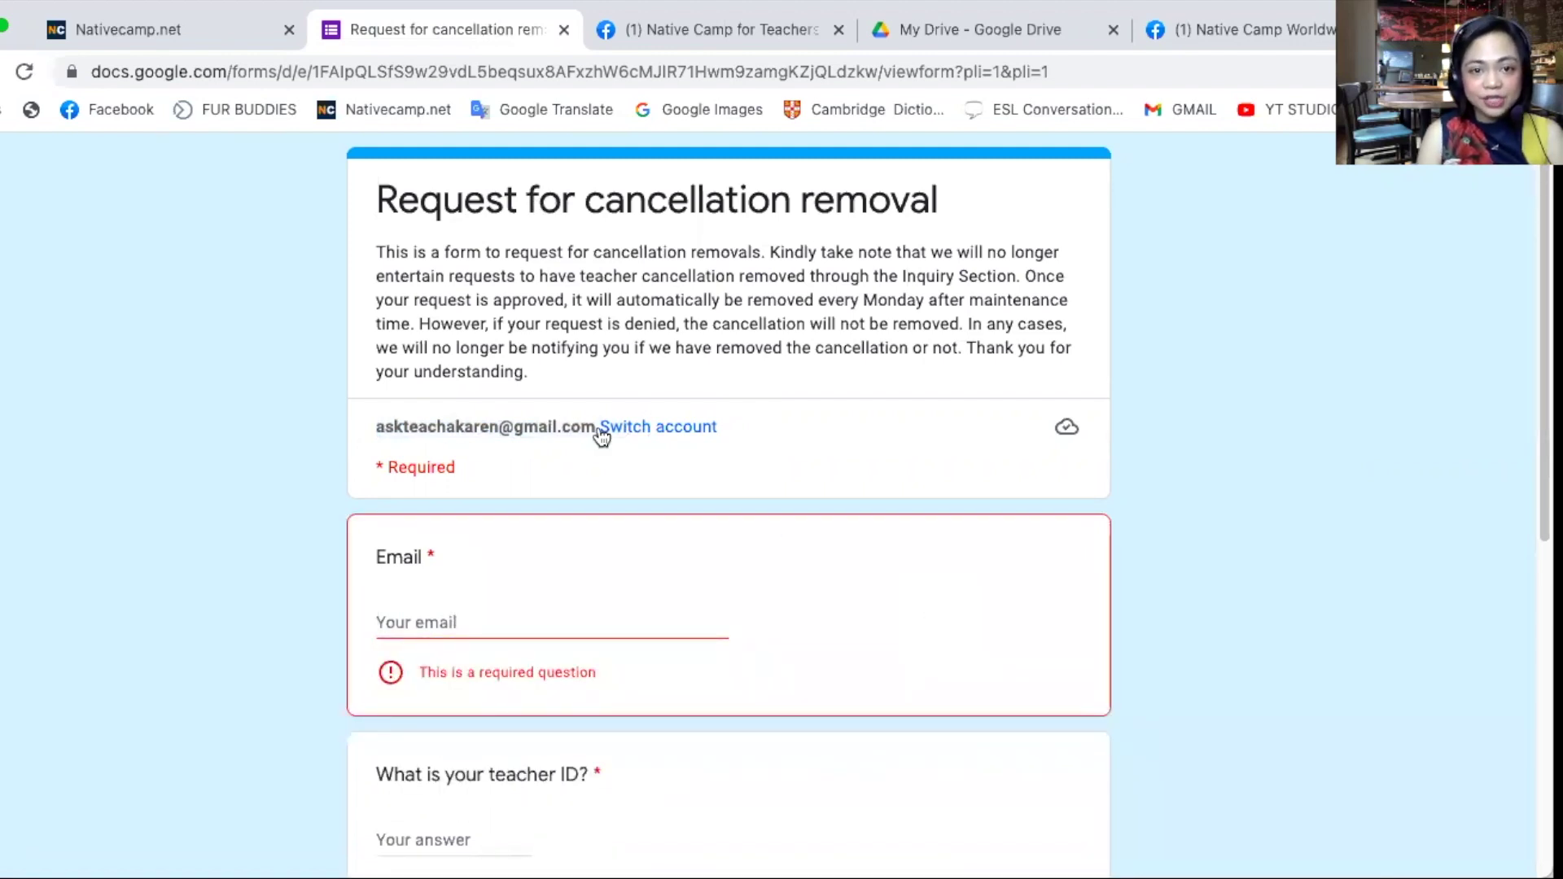
pyautogui.click(503, 622)
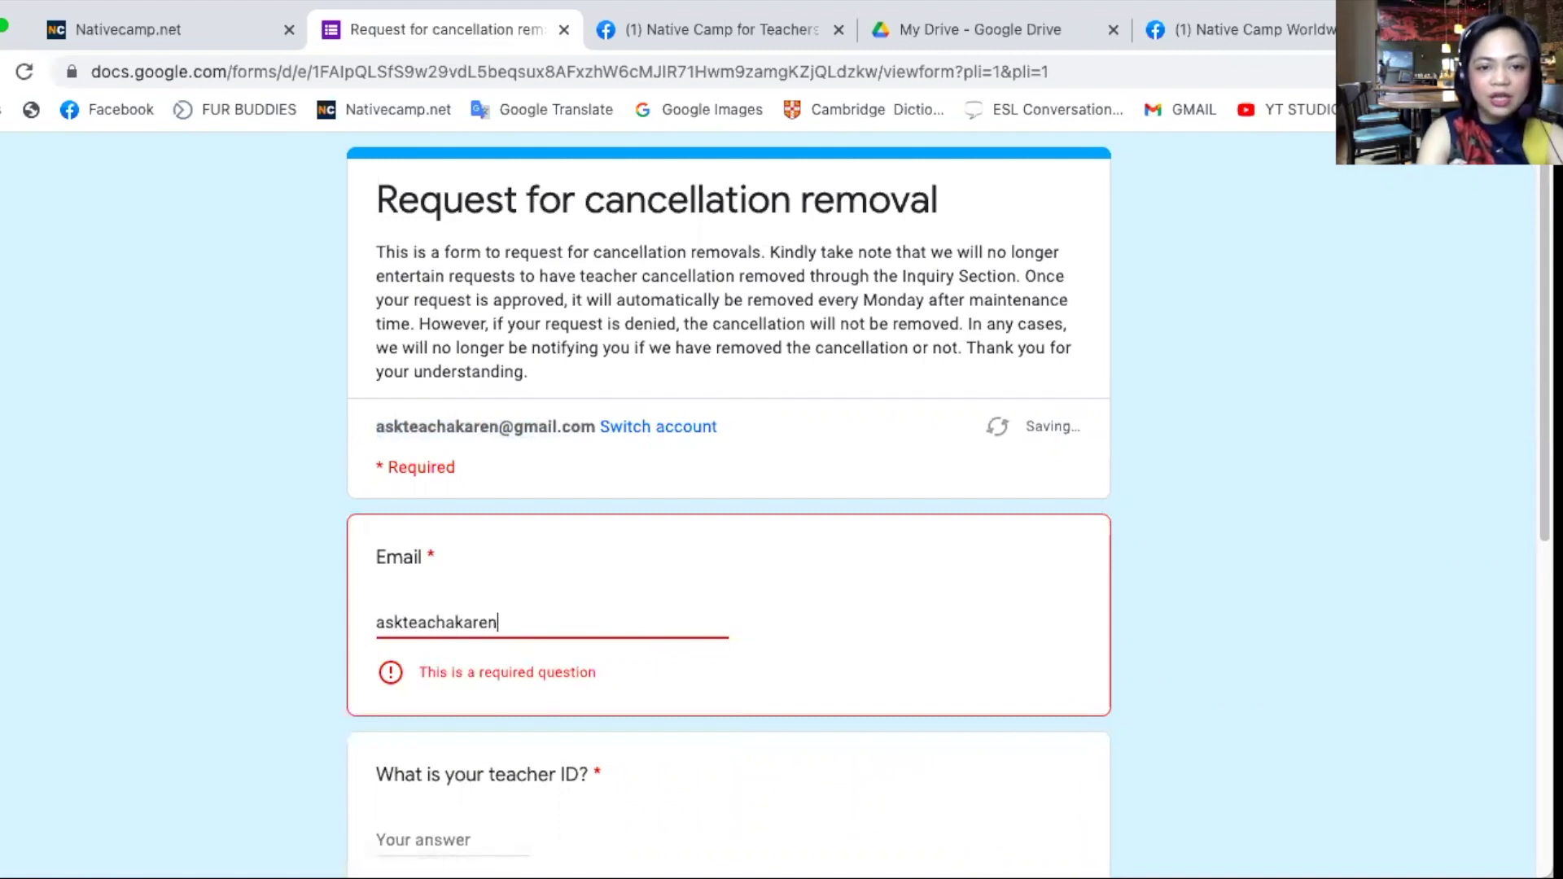
# - Enter a provisional teacher ID, with placeholder digits, in the Teacher ID field
pyautogui.scroll(-1, 443, 744)
pyautogui.click(458, 748)
pyautogui.write('460')
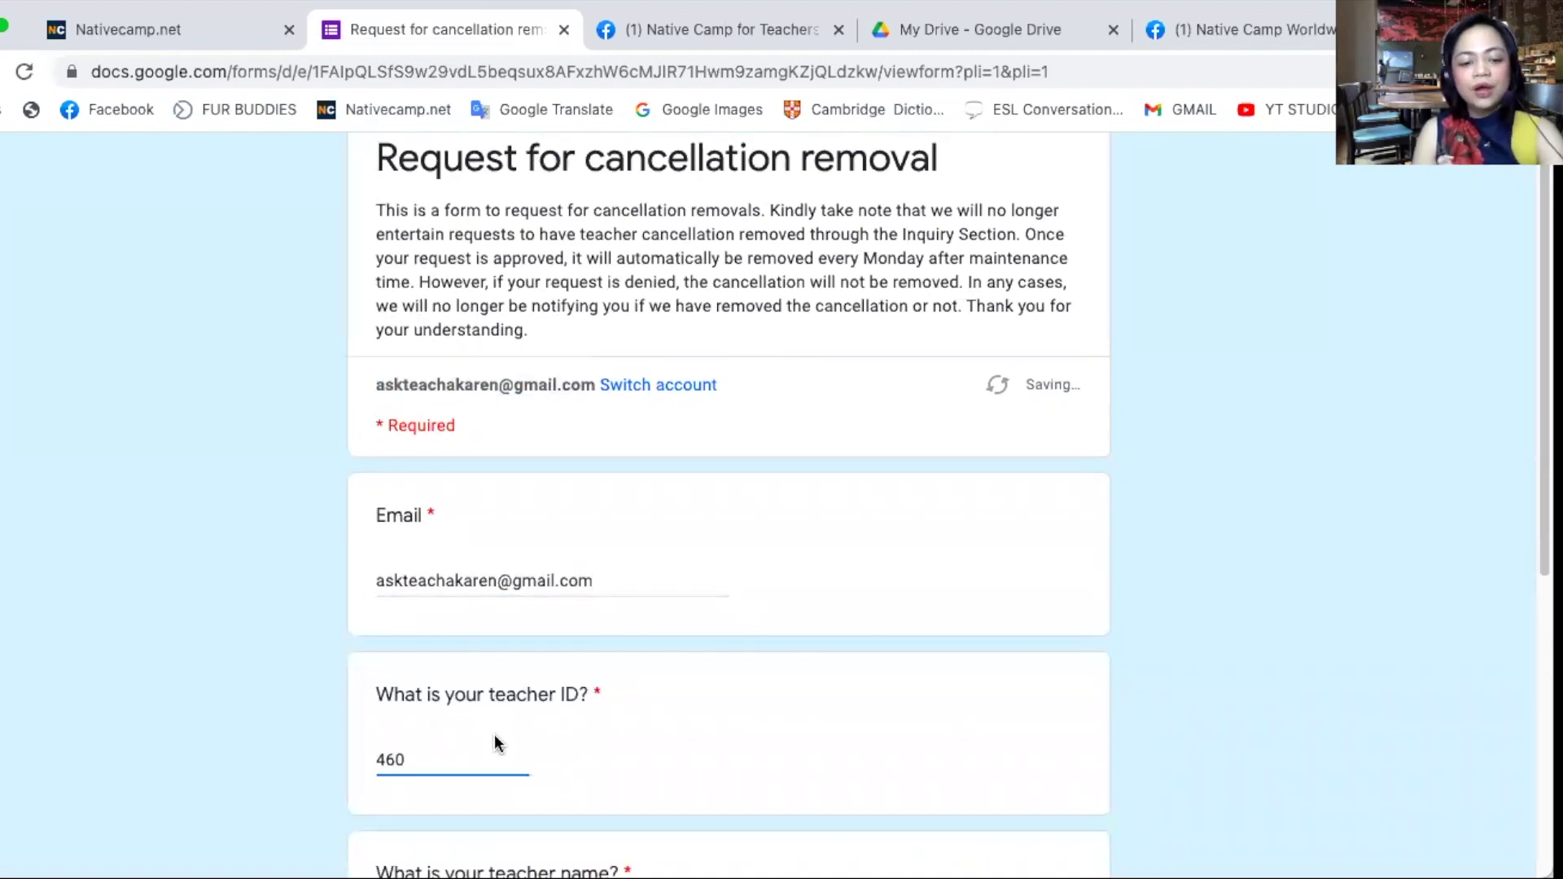
pyautogui.write('xxx')
pyautogui.scroll(-1, 573, 656)
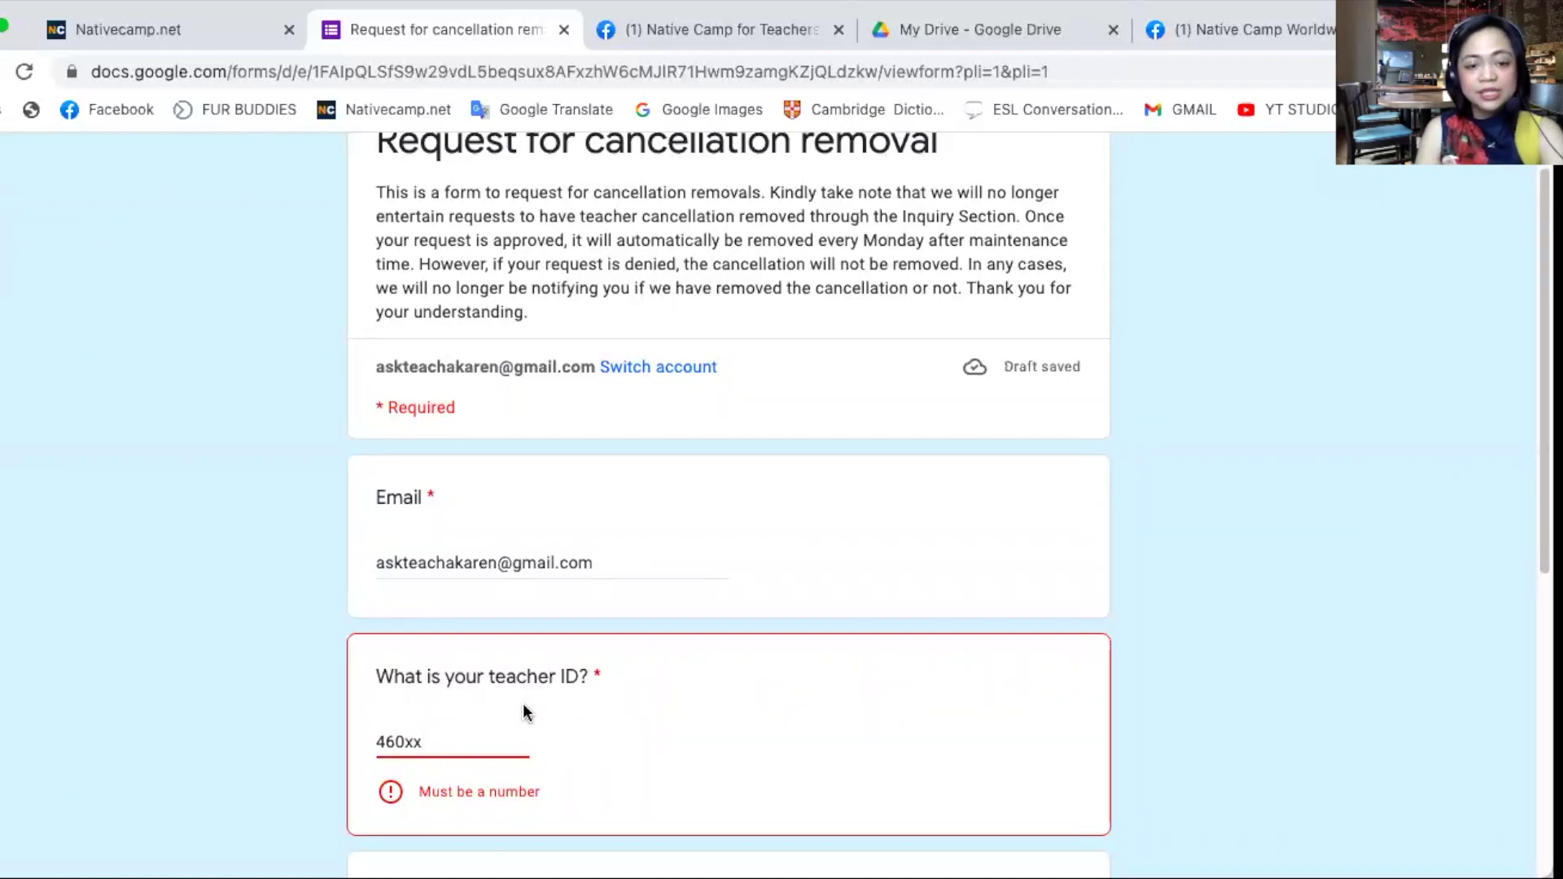
pyautogui.write('x')
pyautogui.scroll(-1, 535, 711)
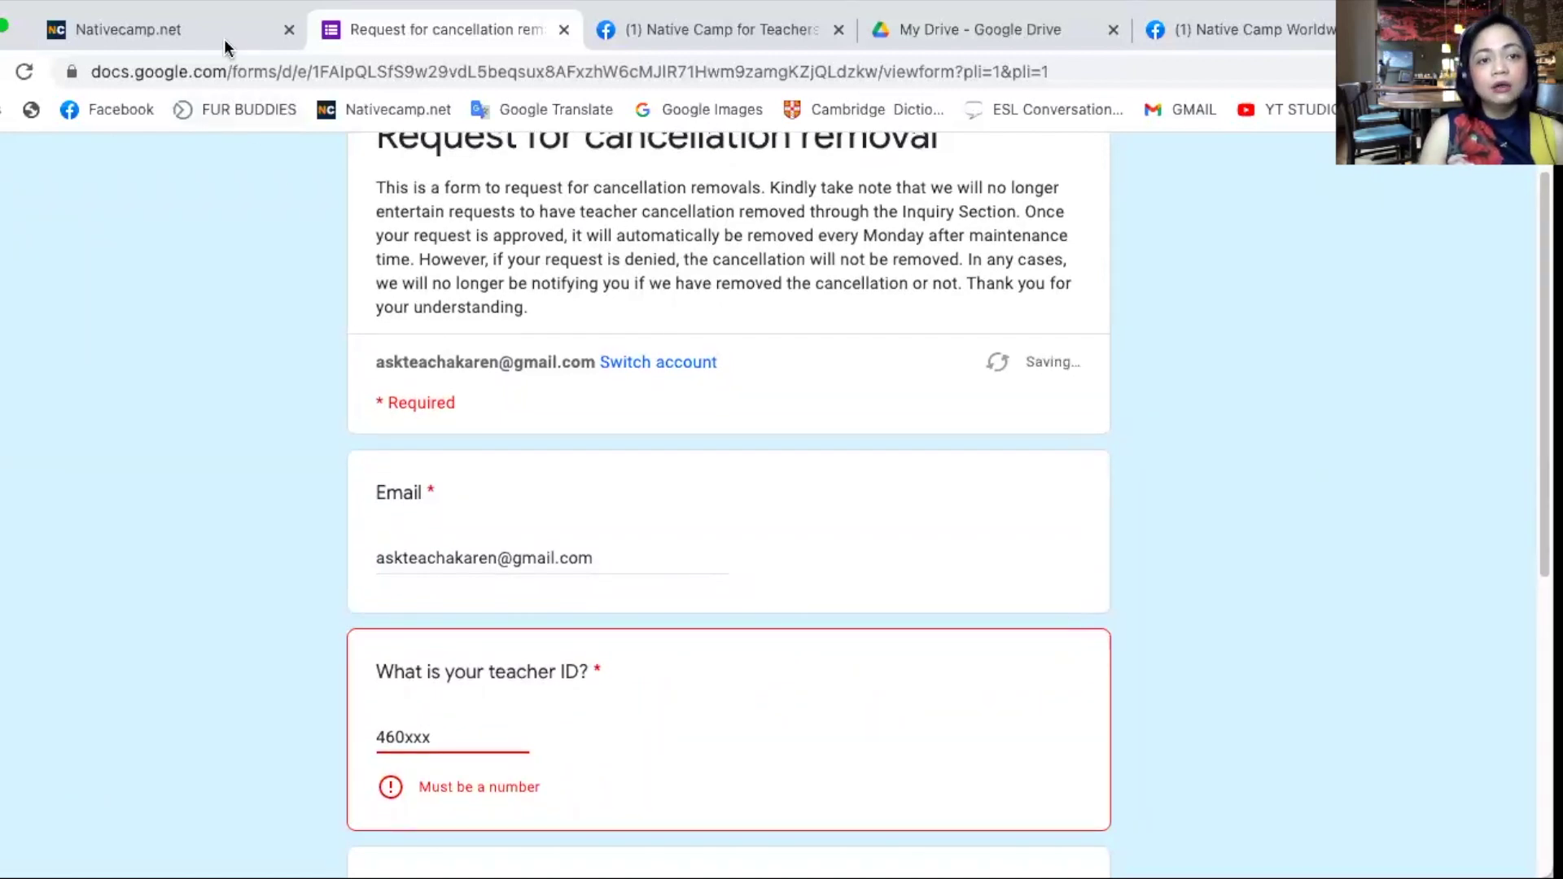
# - Enter the teacher's first name in the Teacher name field
pyautogui.click(225, 41)
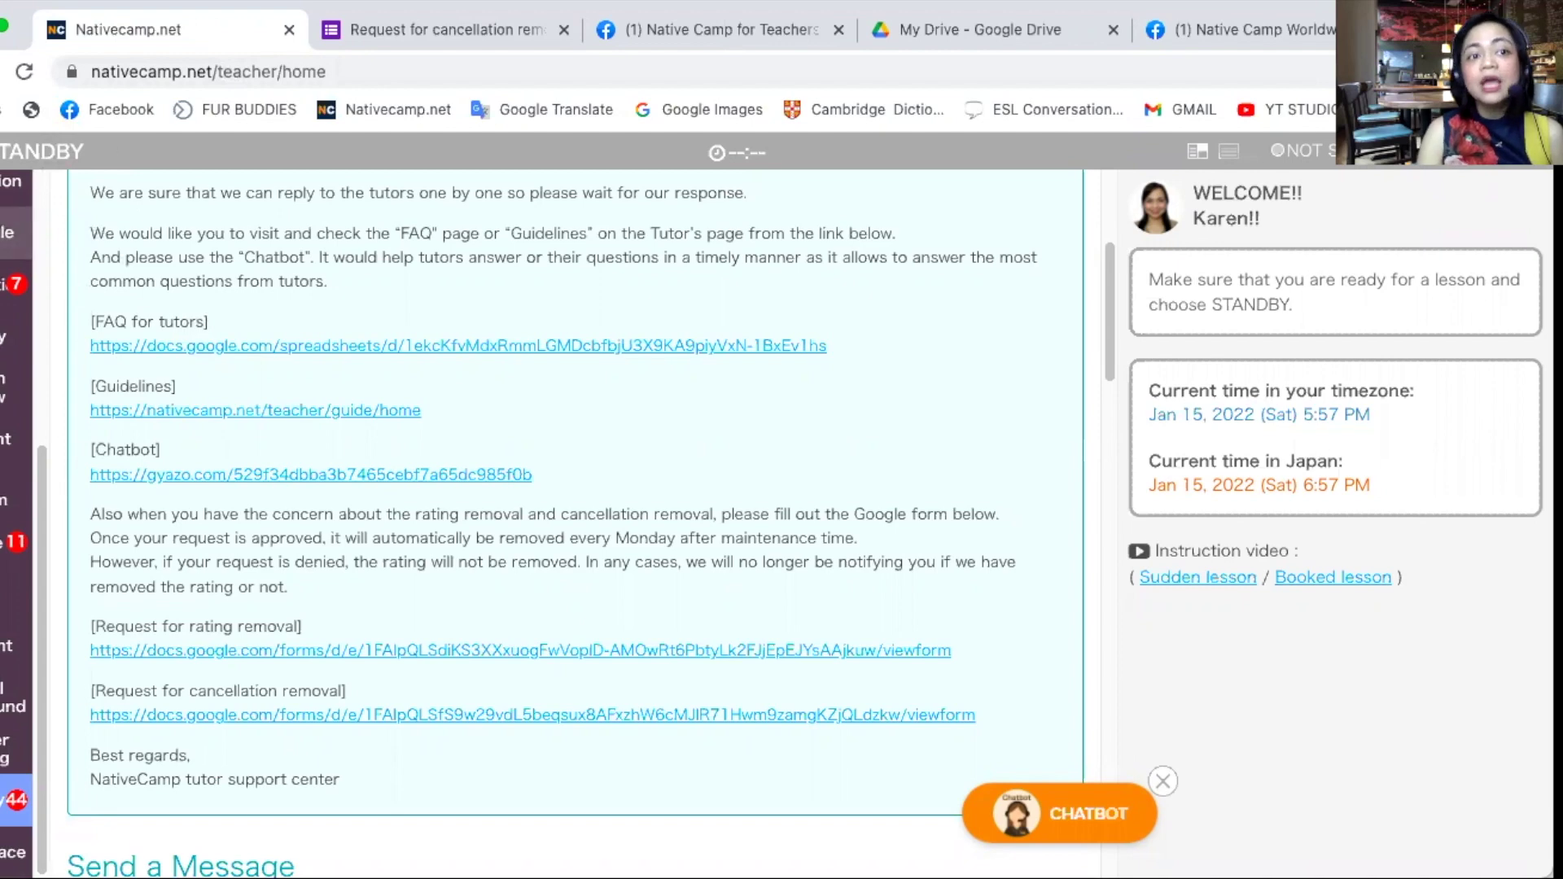
pyautogui.click(408, 27)
pyautogui.scroll(-3, 653, 627)
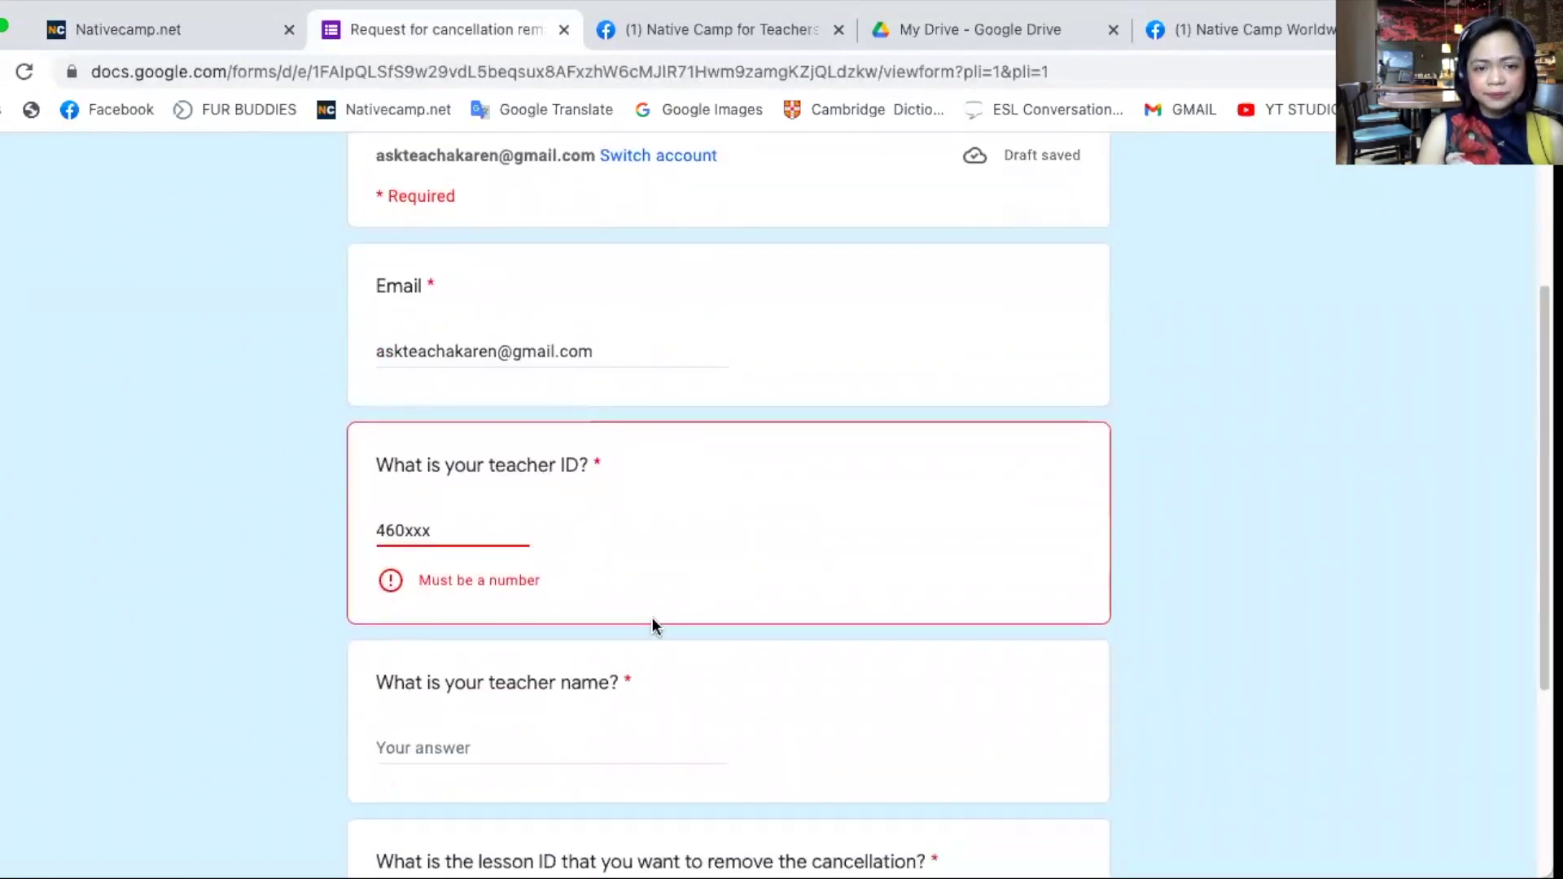
pyautogui.scroll(-3, 652, 625)
pyautogui.click(482, 534)
pyautogui.write('Karen')
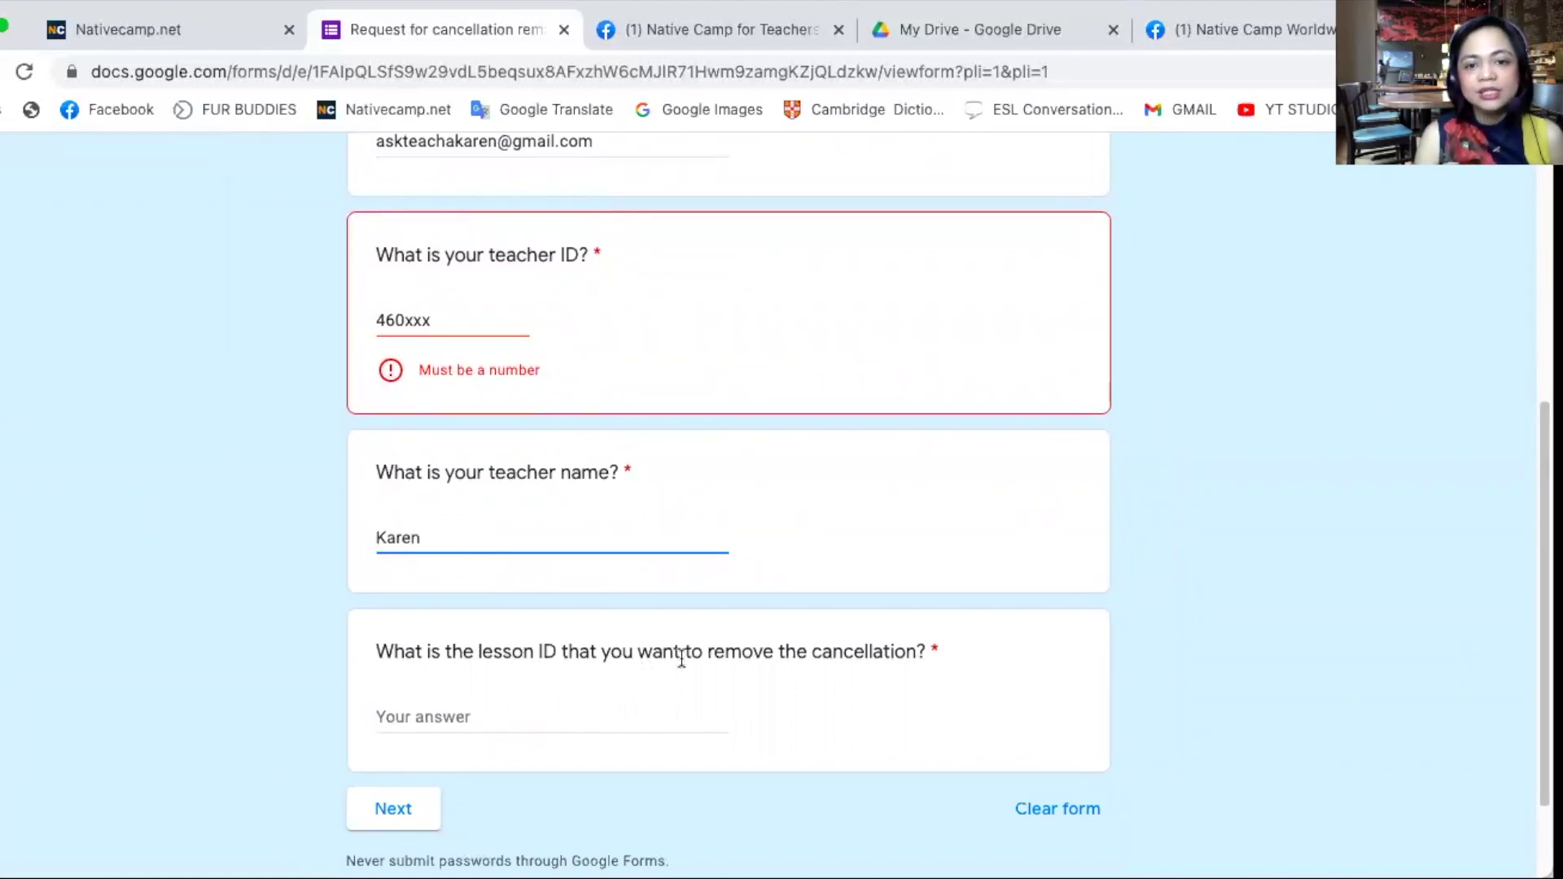
# - Select the lesson ID answer field, then go to Nativecamp to look up the ID
pyautogui.moveTo(1016, 649); pyautogui.dragTo(377, 649)
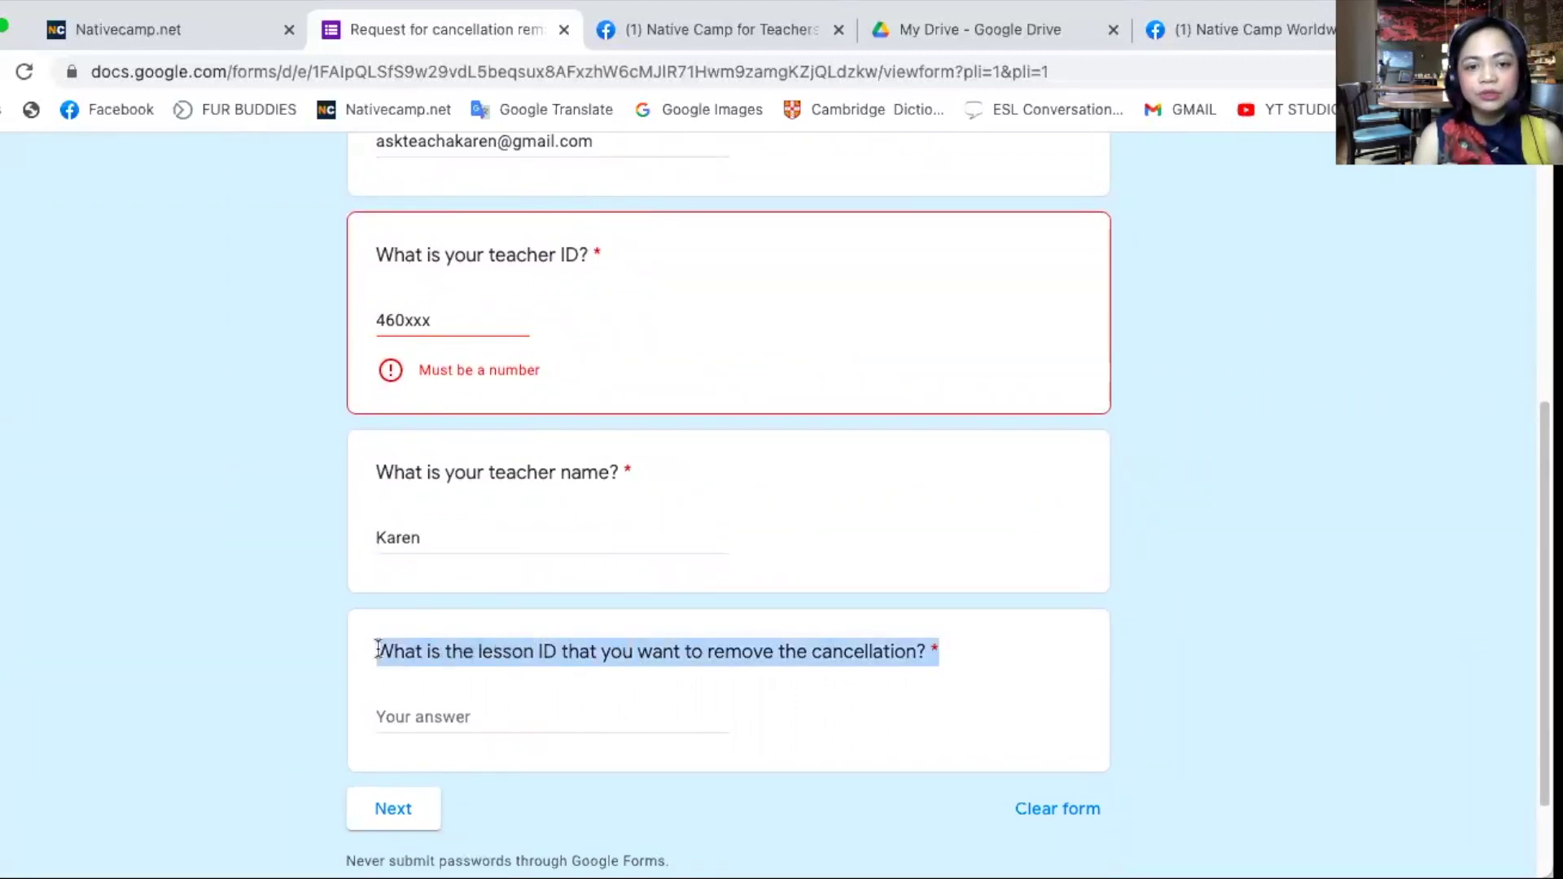
pyautogui.click(386, 718)
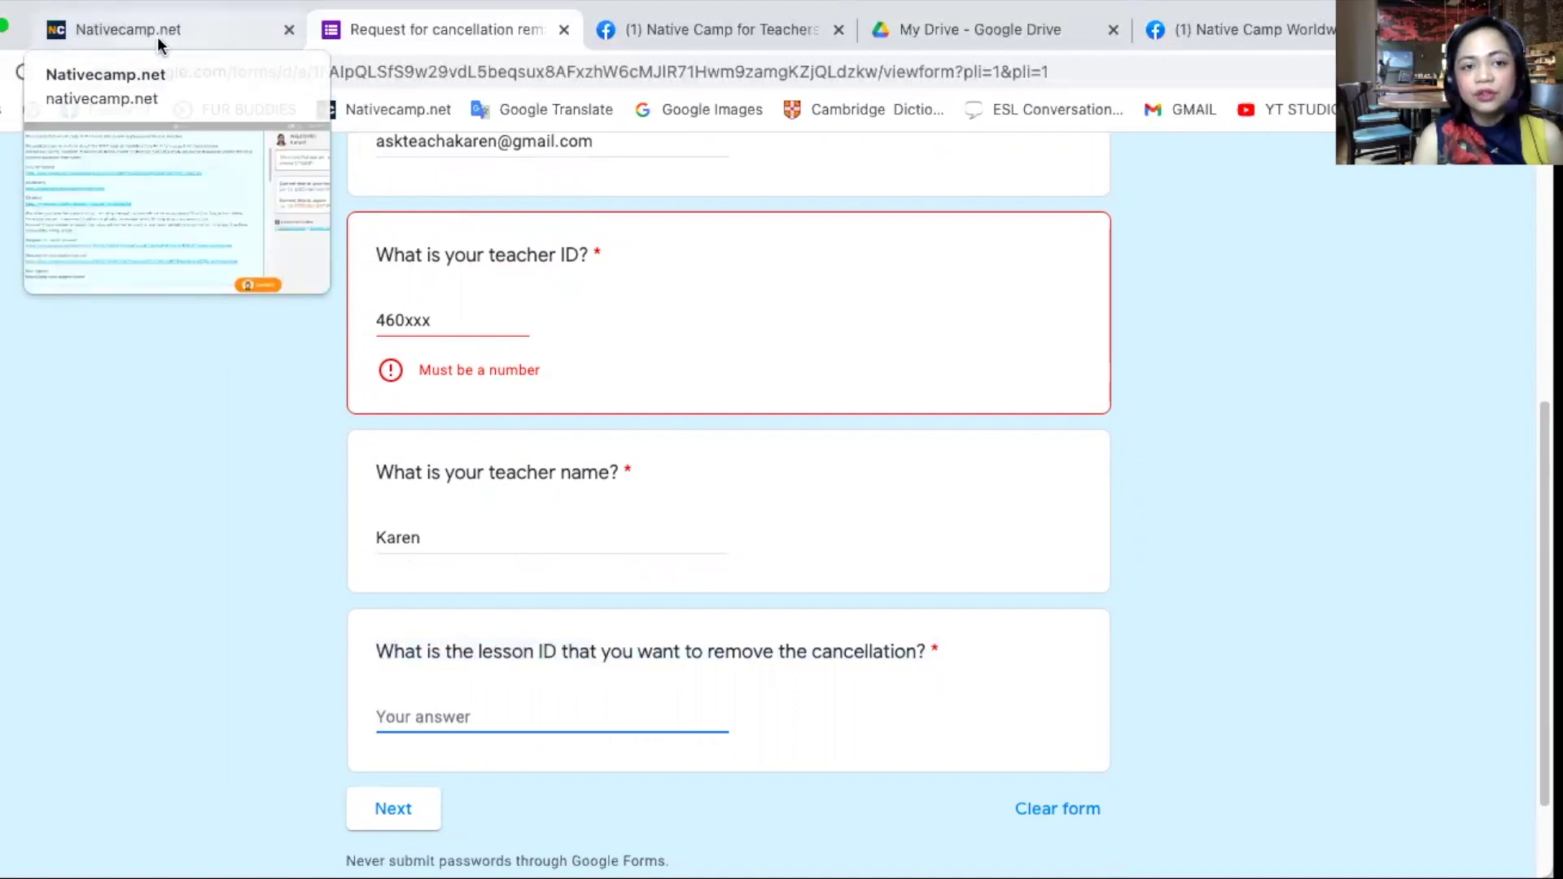
pyautogui.click(160, 36)
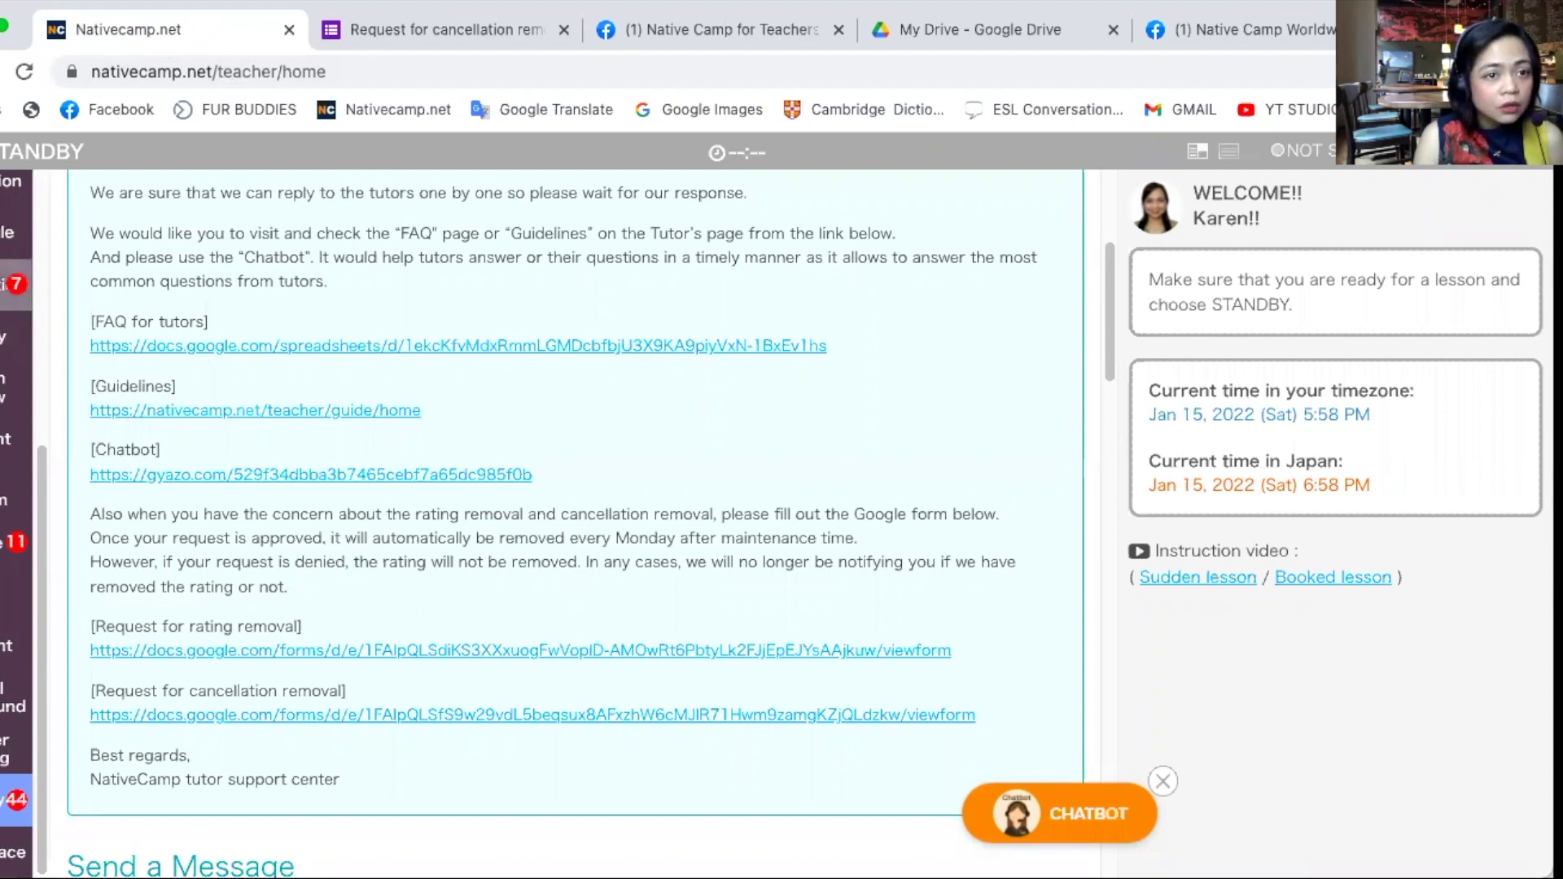
# - Open Reservation History and select the lesson ID of the 4:30 PM auto-cancelled class
pyautogui.click(30, 322)
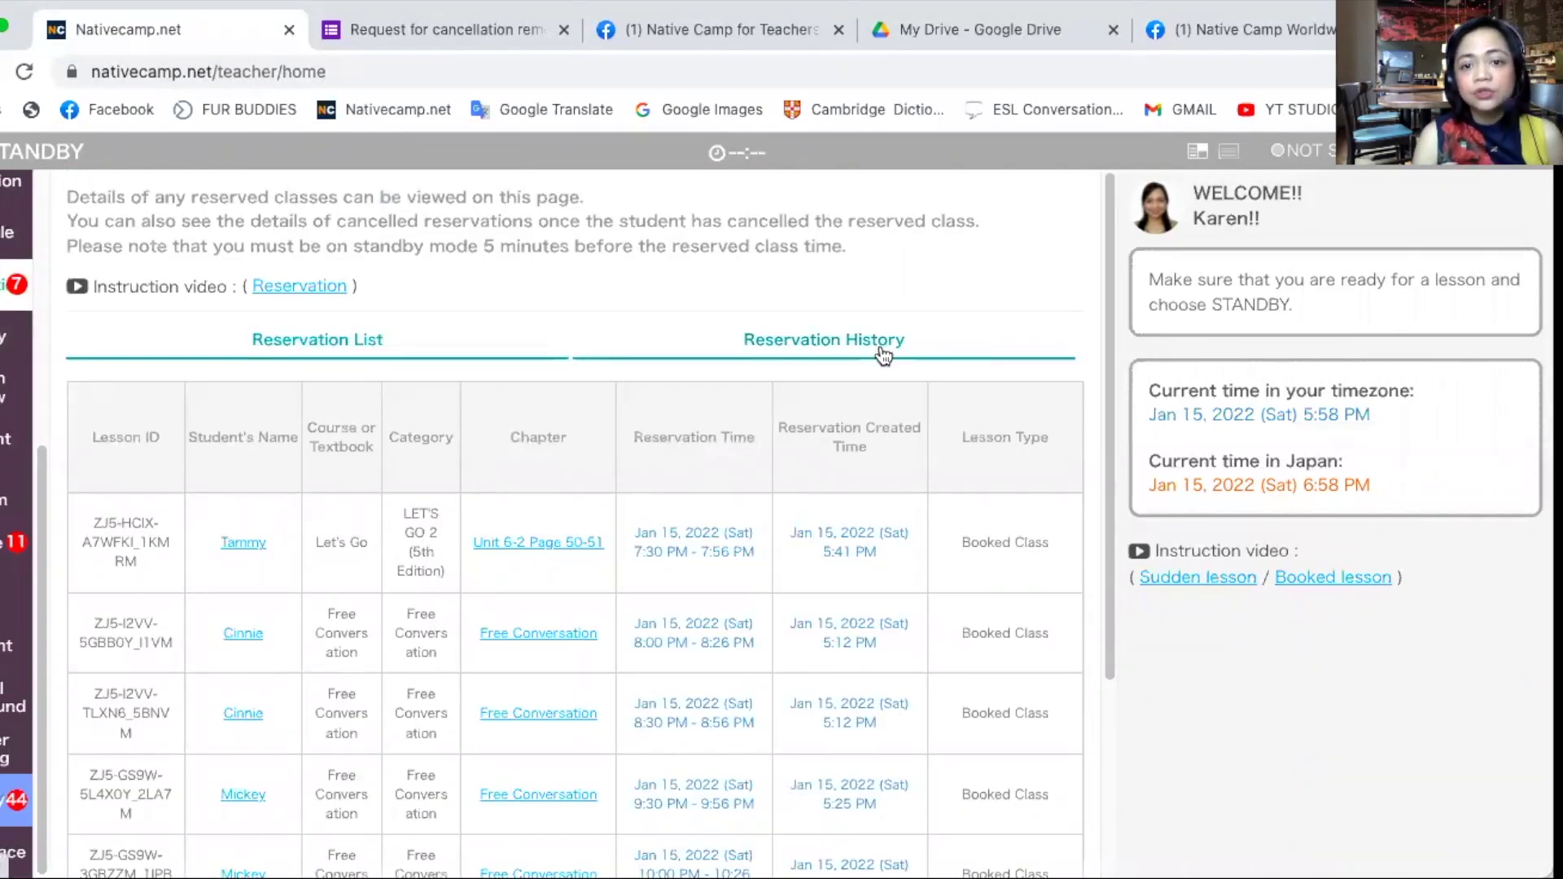
pyautogui.click(883, 354)
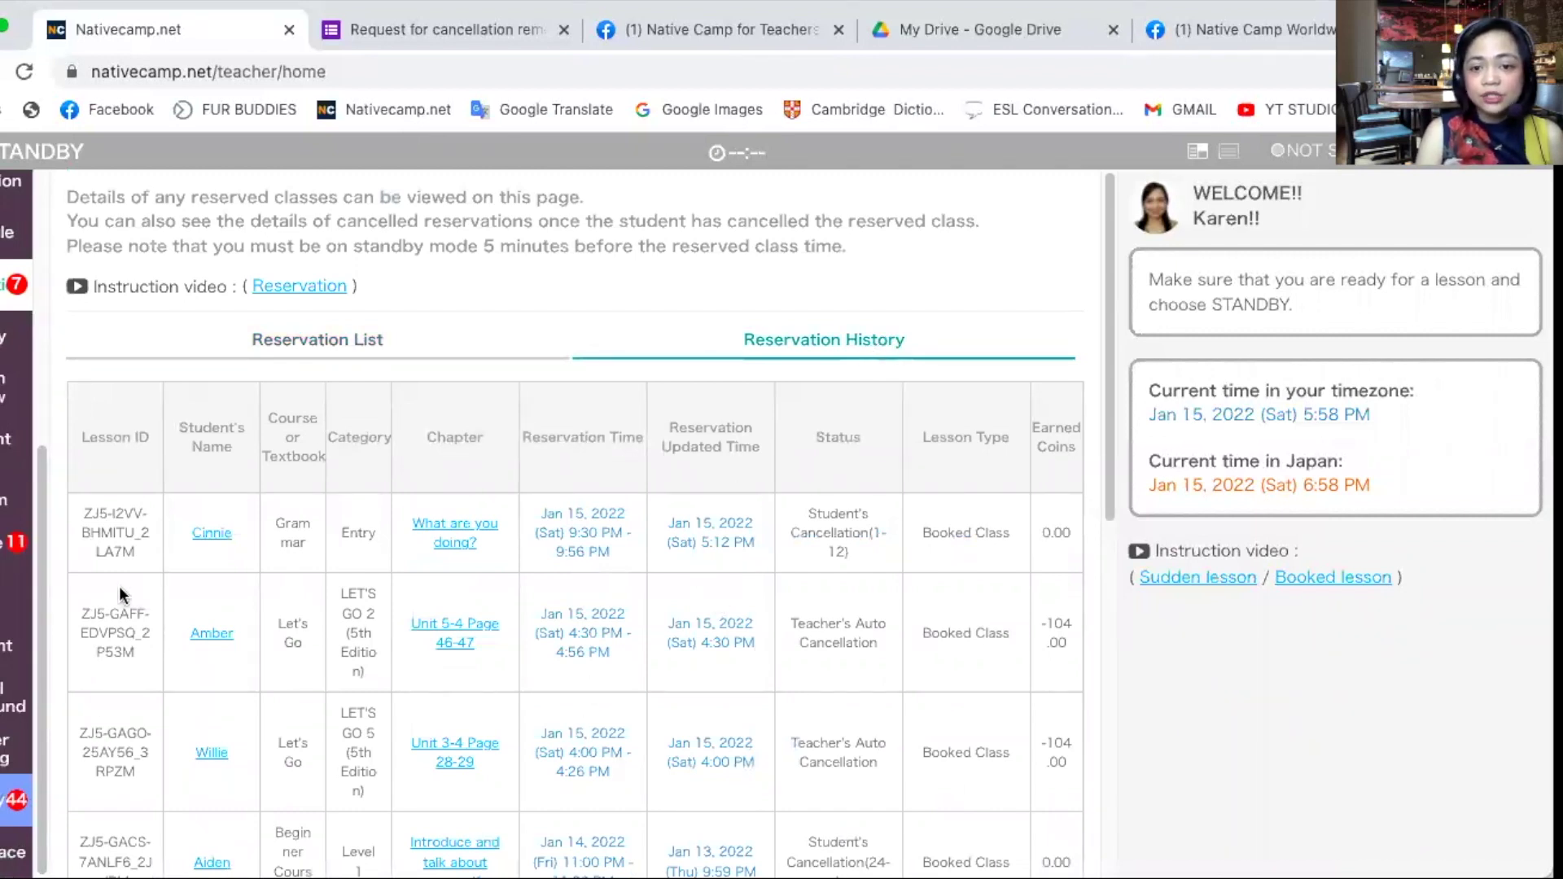
pyautogui.moveTo(124, 614); pyautogui.dragTo(98, 453)
pyautogui.click(1070, 646)
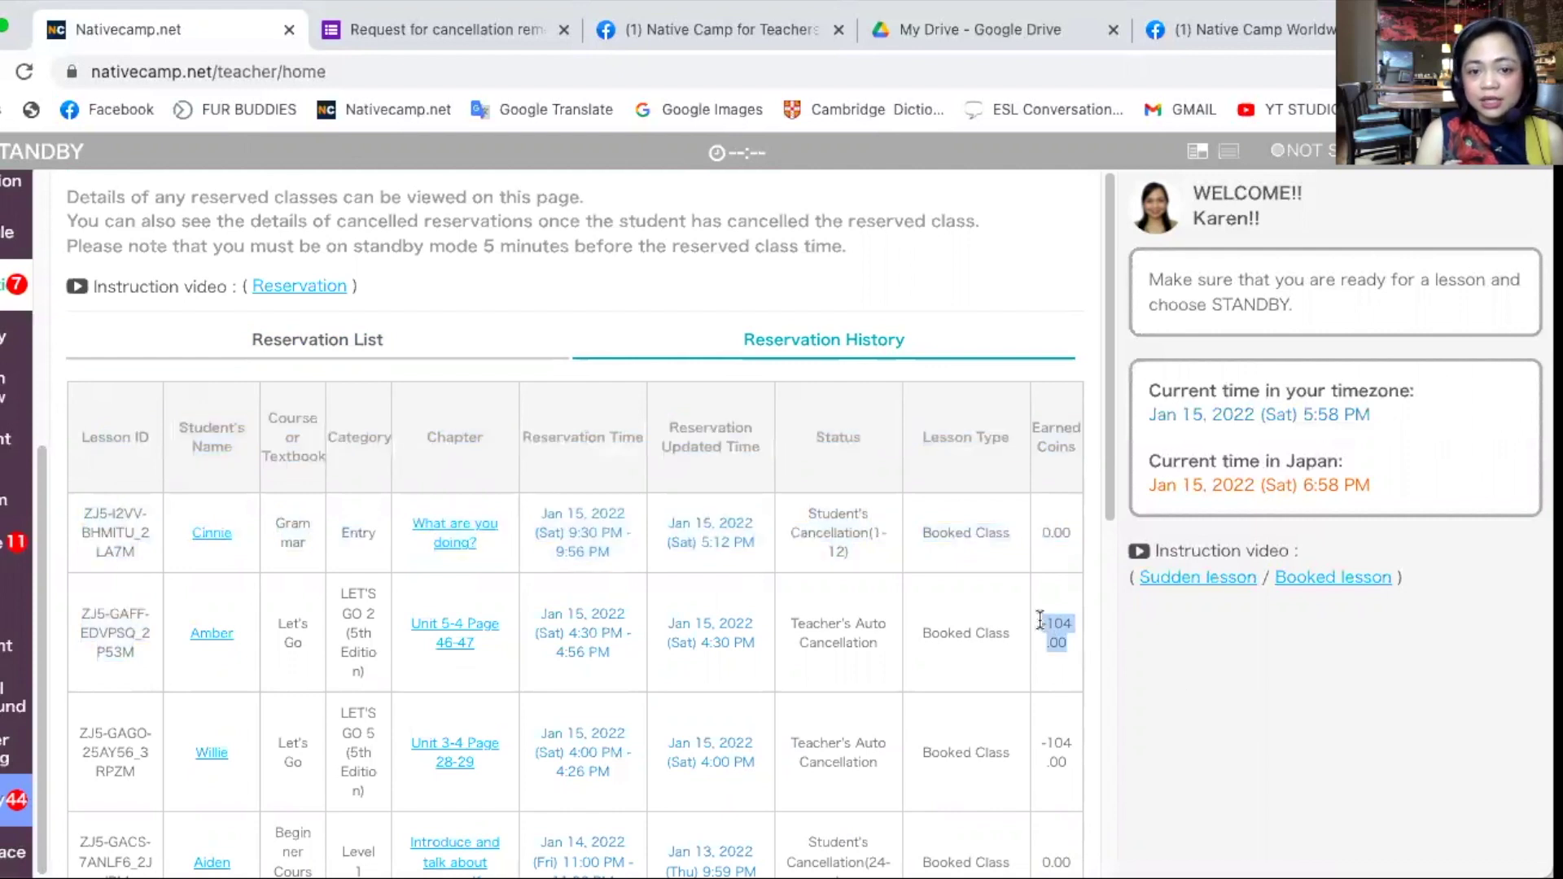
pyautogui.moveTo(137, 653); pyautogui.dragTo(125, 561)
pyautogui.hotkey('ctrl', 'c')
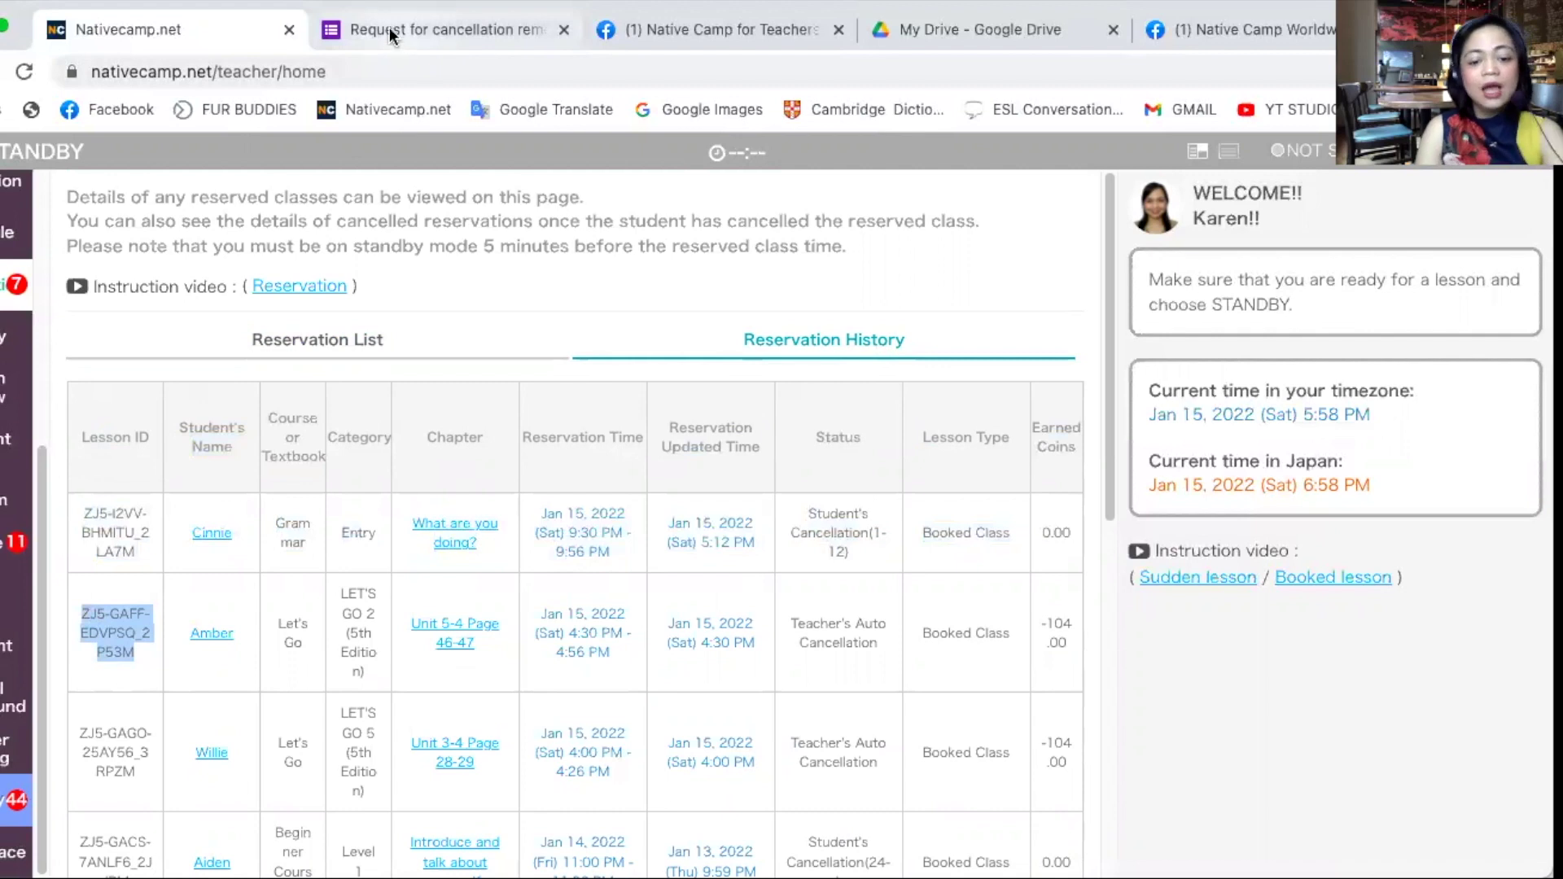
pyautogui.click(411, 32)
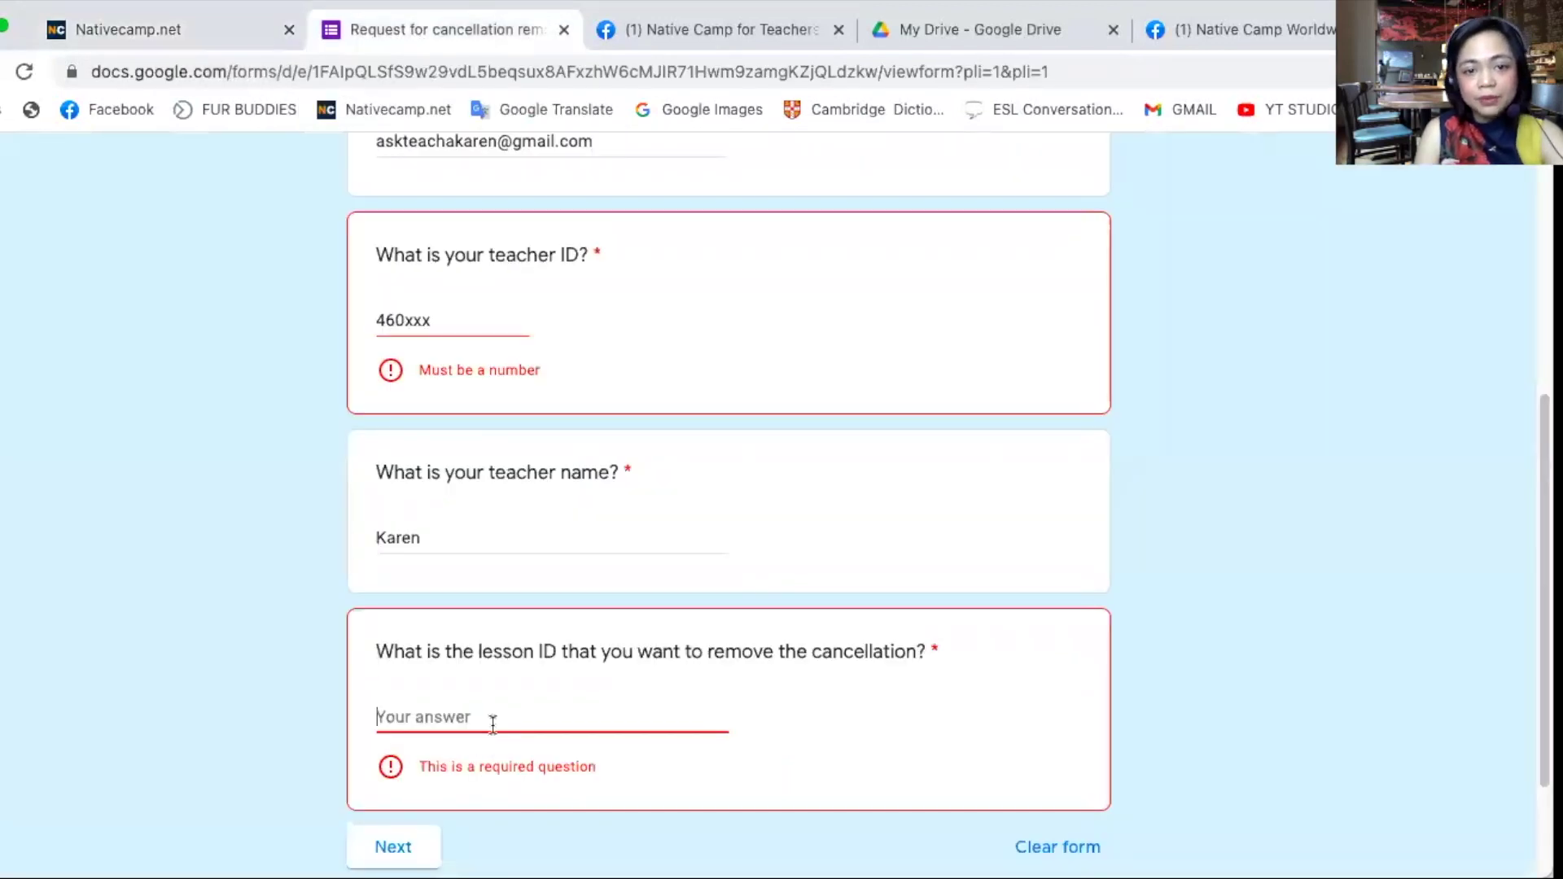
# - Paste the lesson ID and replace the Teacher ID's placeholder letters with digits
pyautogui.click(490, 720)
pyautogui.hotkey('ctrl', 'v')
pyautogui.press('BackSpace')
pyautogui.write('d')
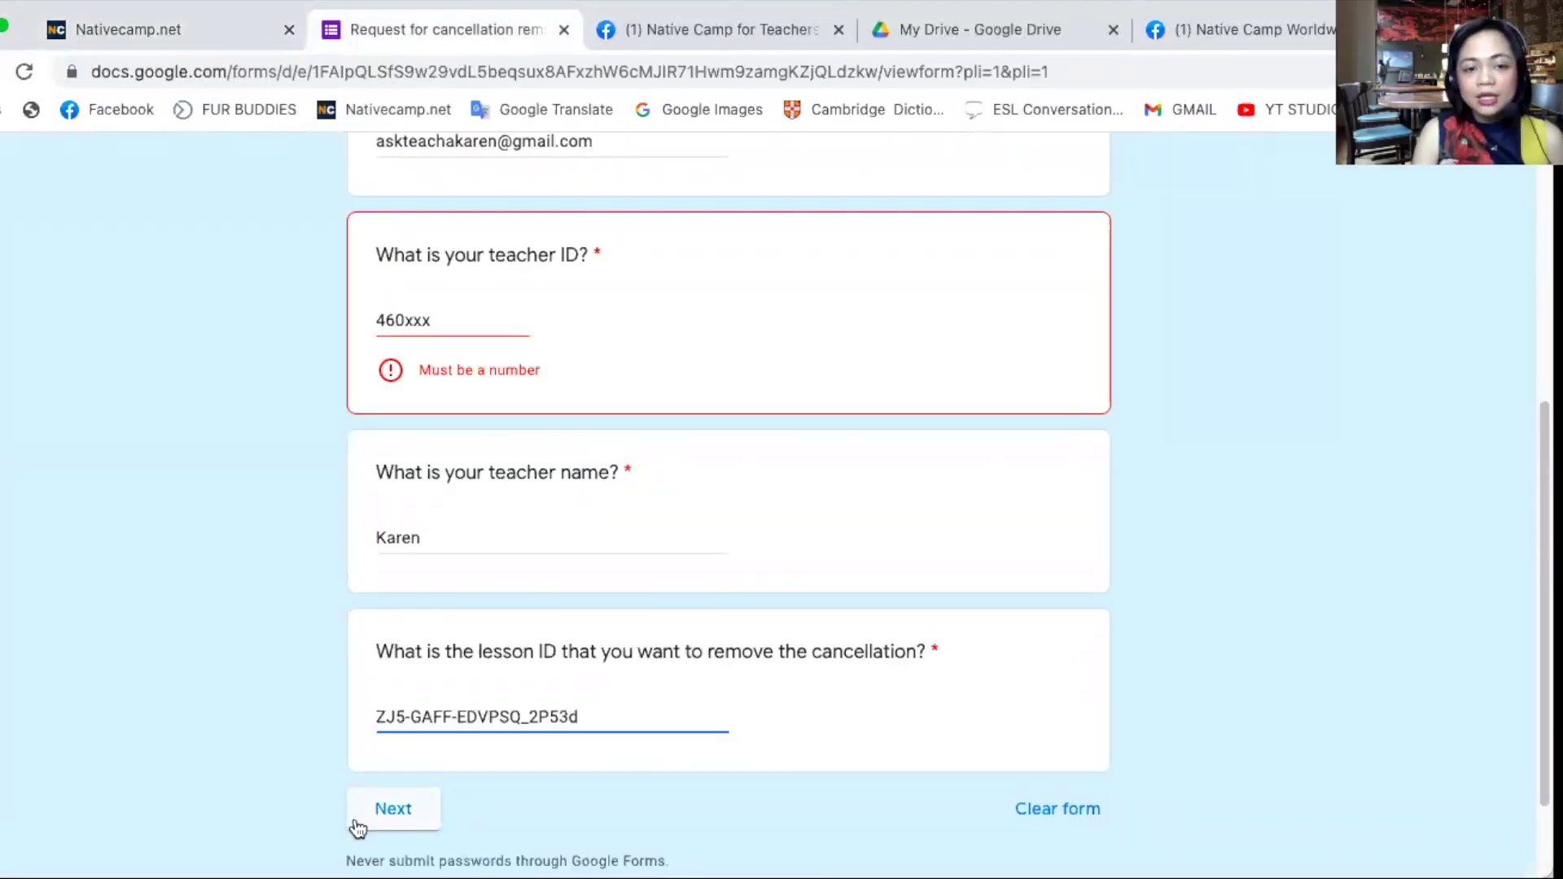
pyautogui.click(407, 825)
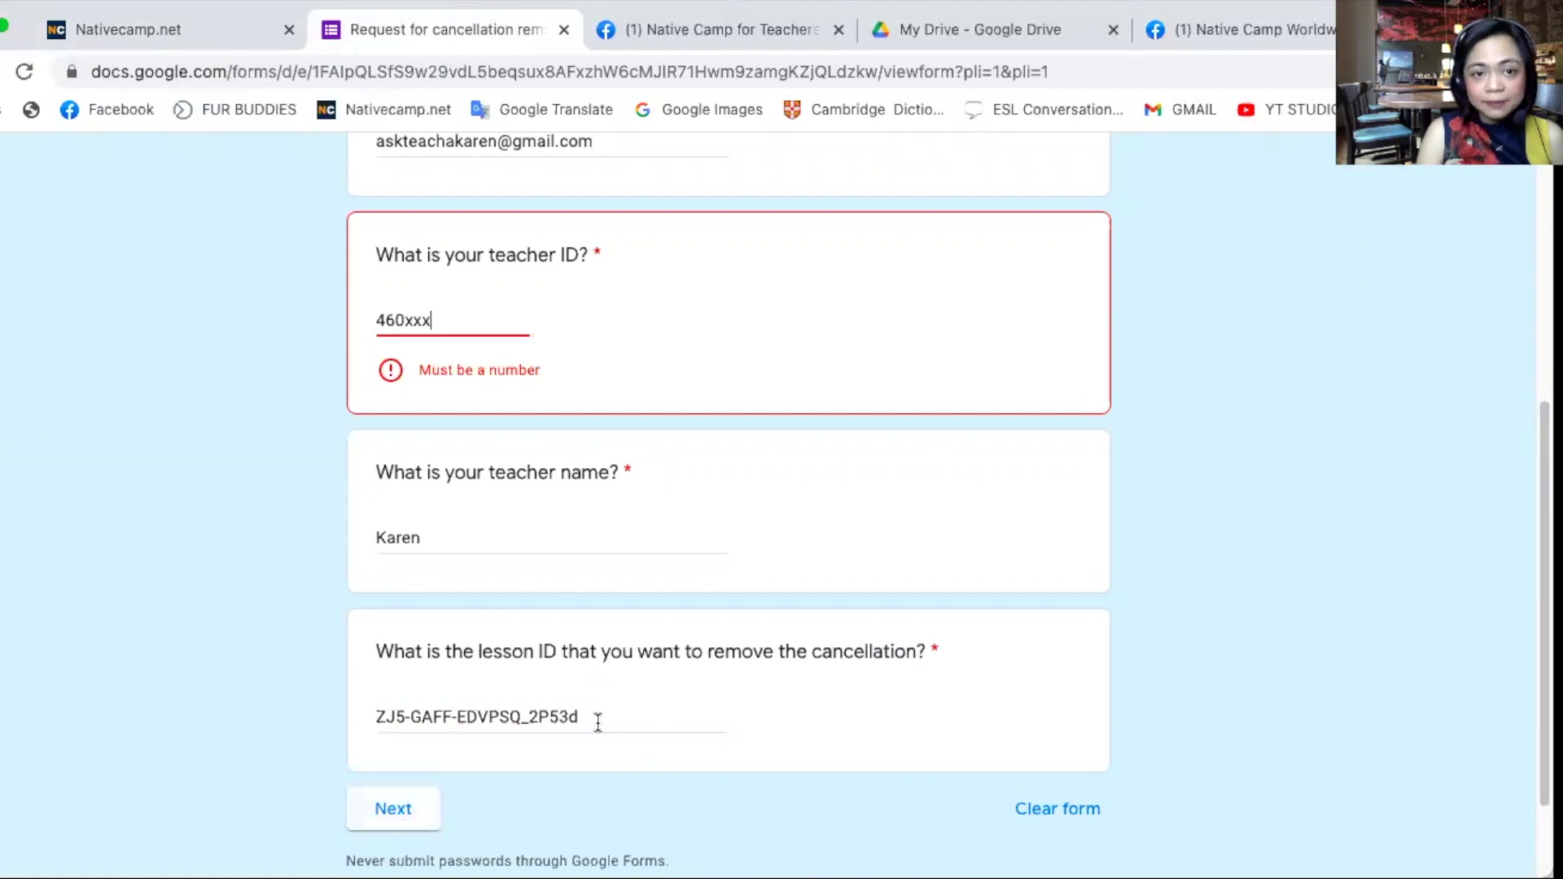
pyautogui.moveTo(464, 319); pyautogui.dragTo(409, 322)
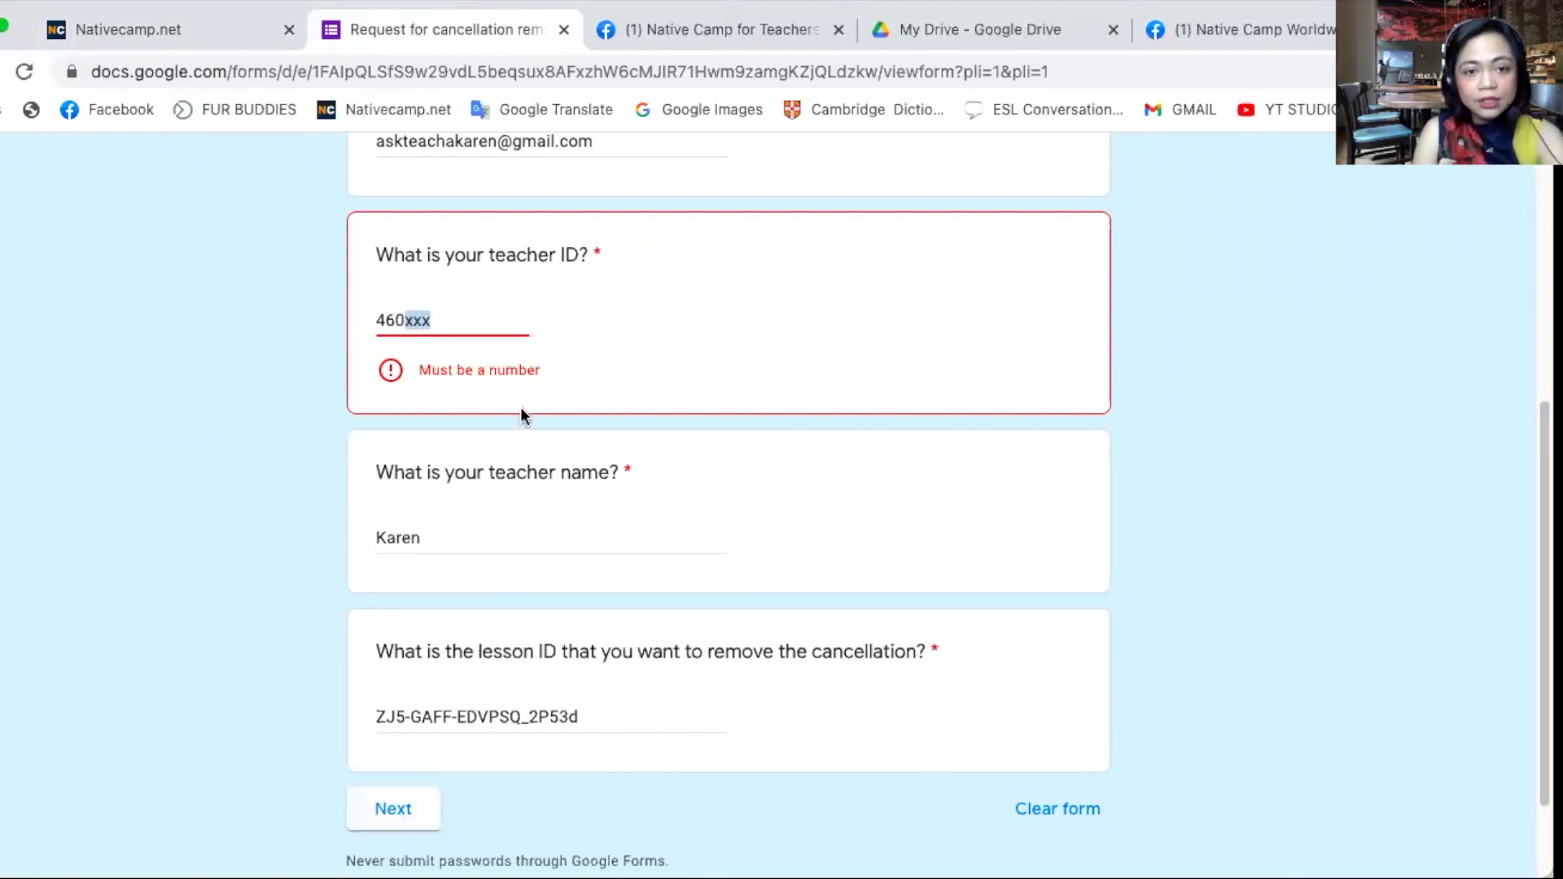
# - Answer Yes to the connection problem question and continue
pyautogui.click(421, 783)
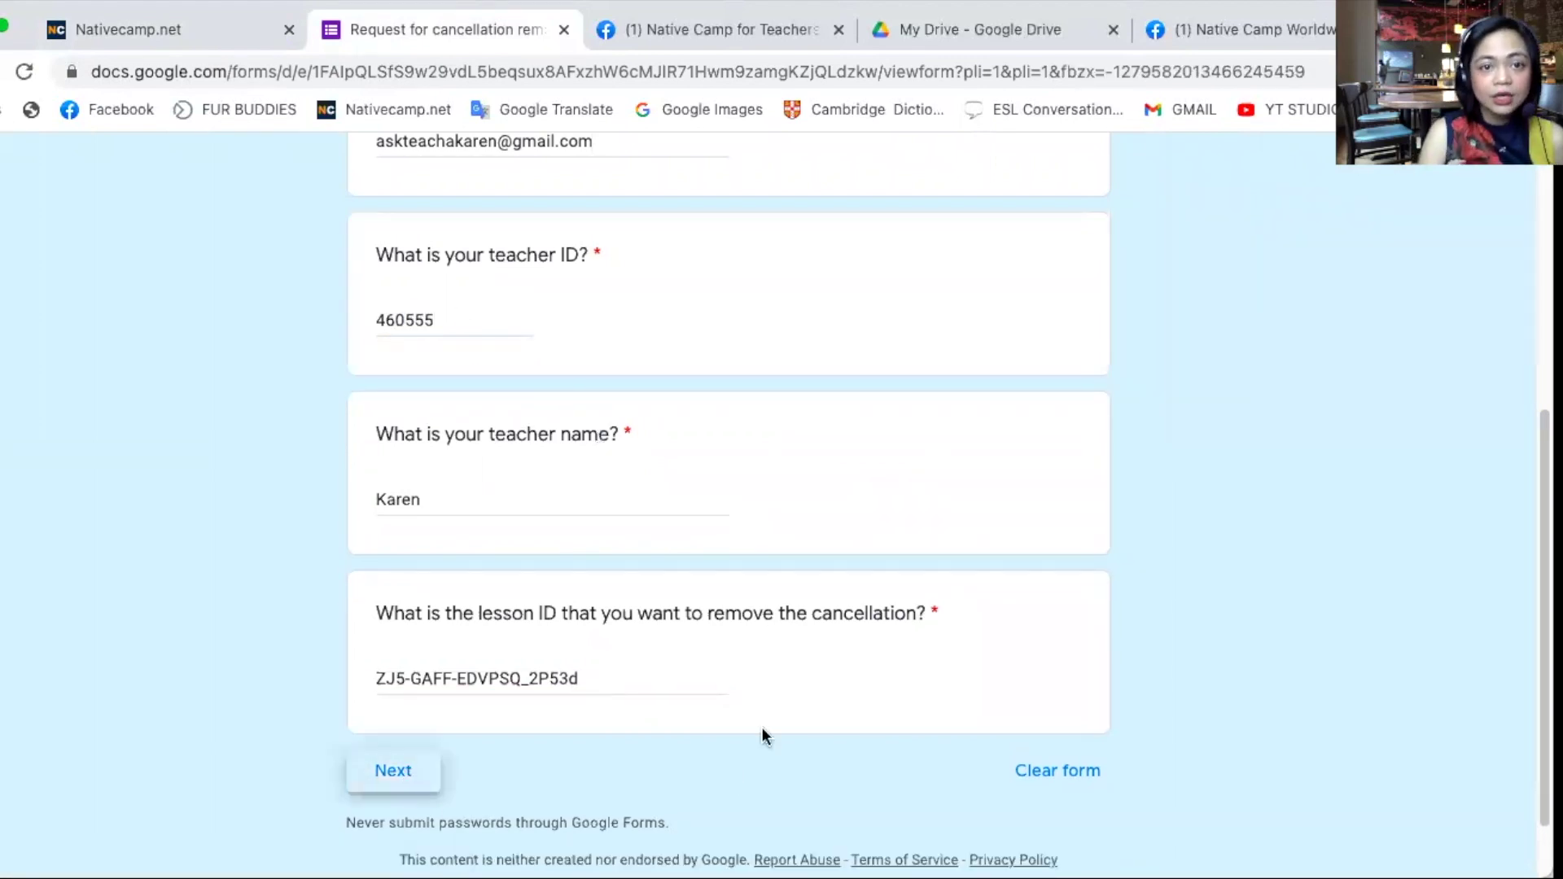
pyautogui.moveTo(383, 452); pyautogui.dragTo(843, 469)
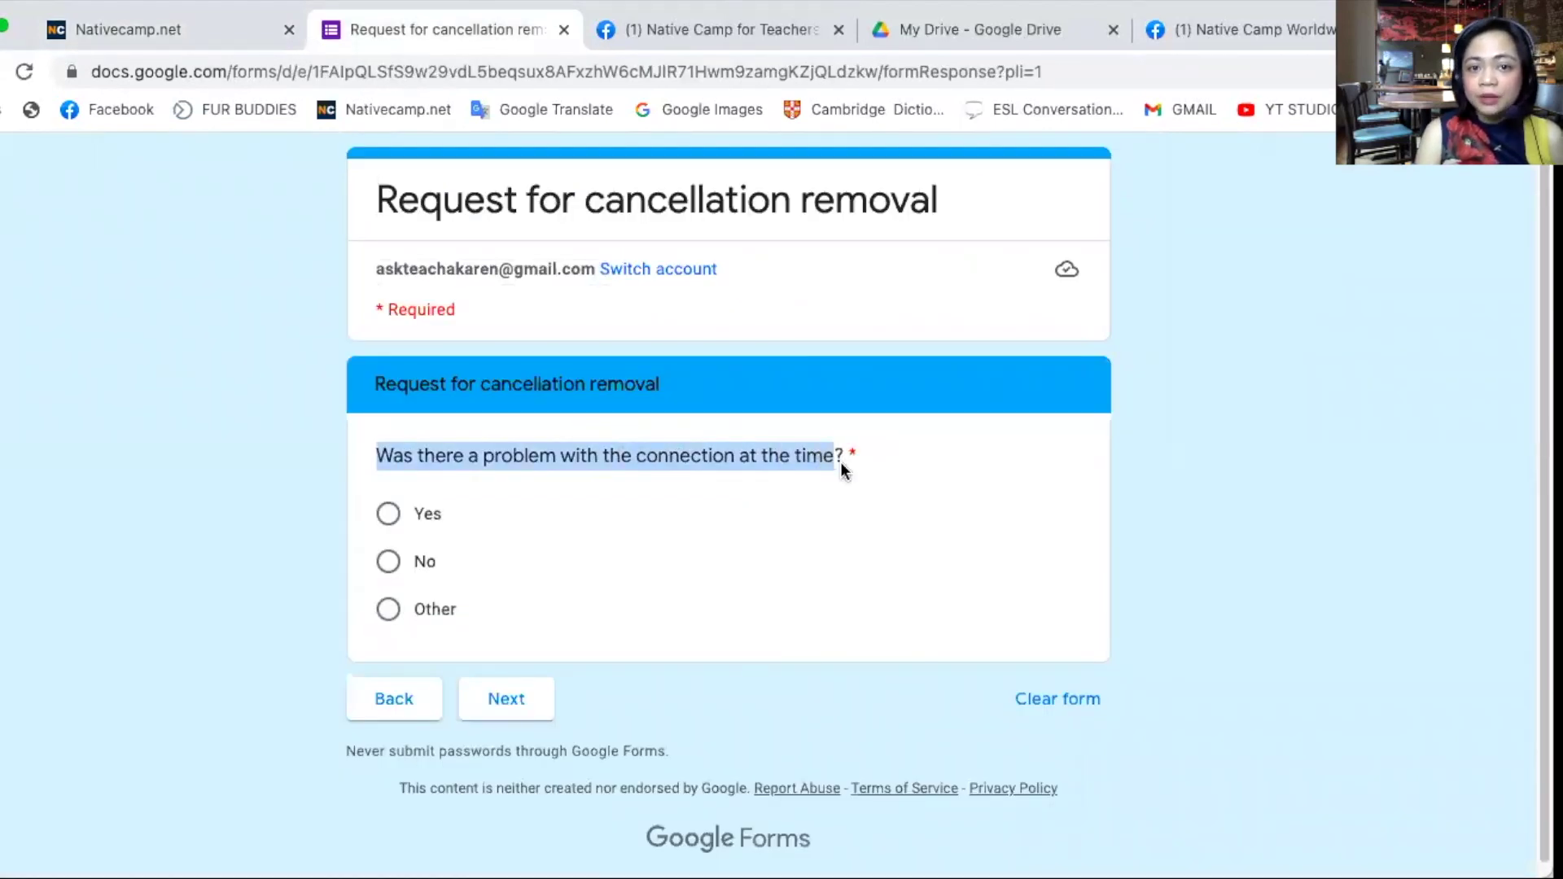
pyautogui.click(399, 511)
pyautogui.click(412, 609)
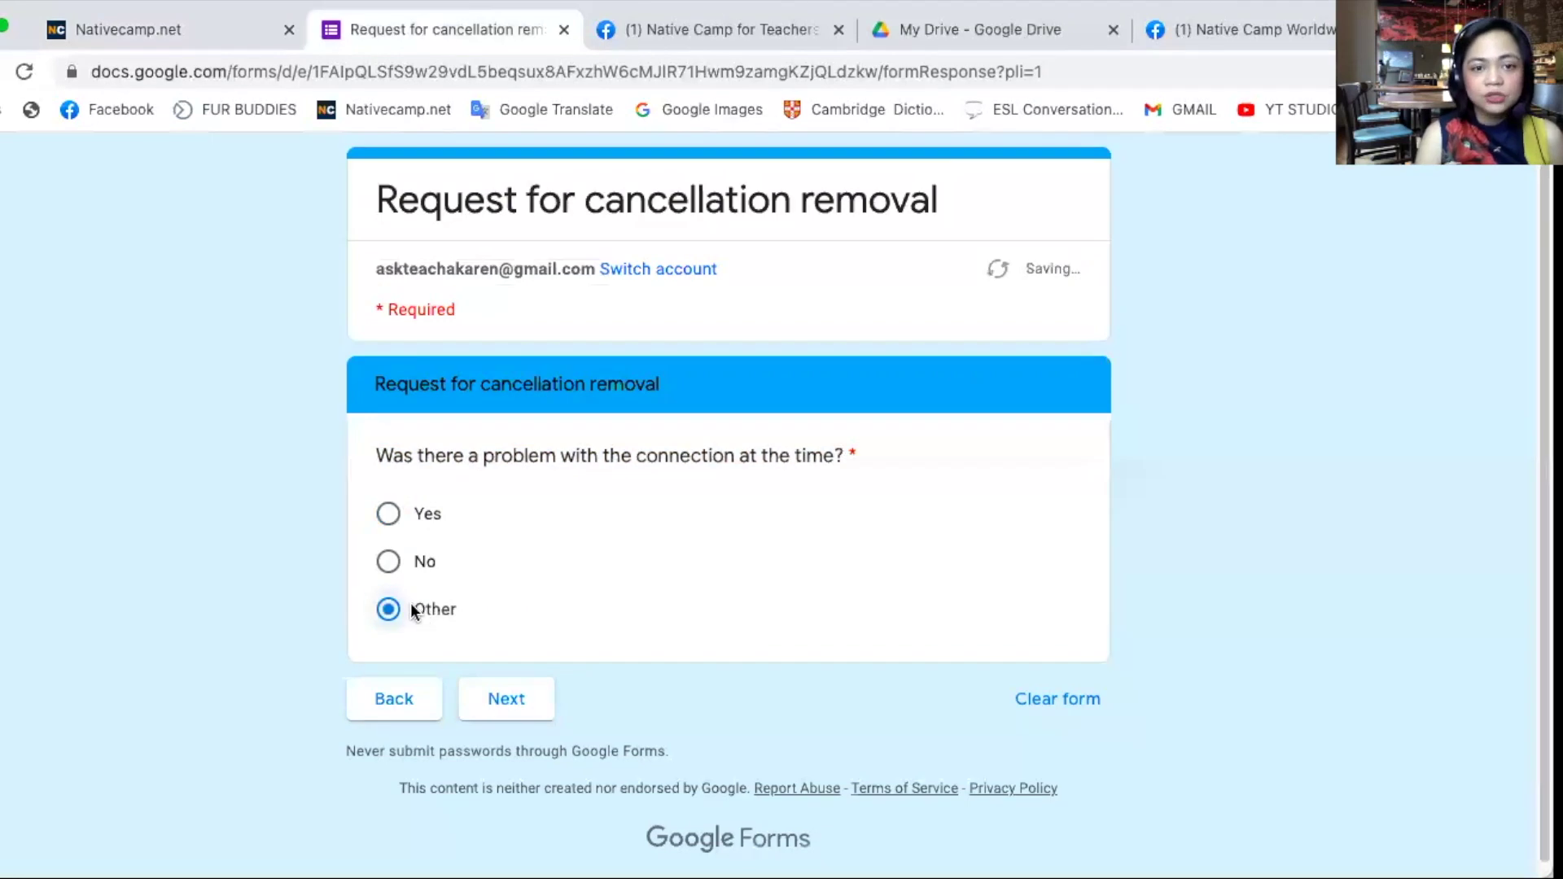
pyautogui.click(391, 509)
pyautogui.click(502, 713)
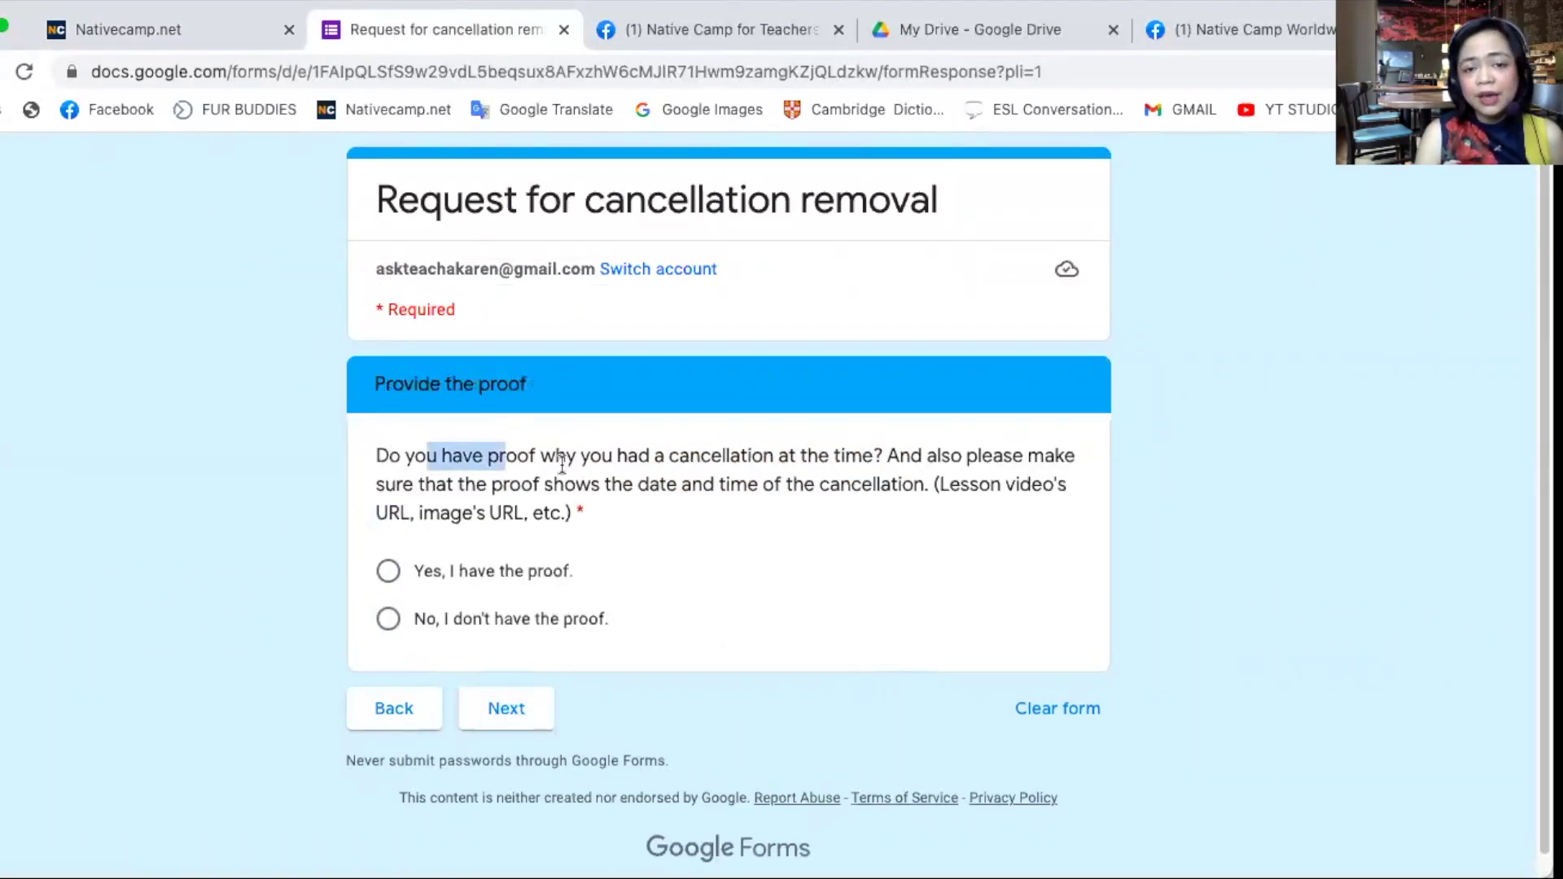
# - Choose 'Yes, I have the proof.' on the proof question
pyautogui.moveTo(427, 458); pyautogui.dragTo(586, 488)
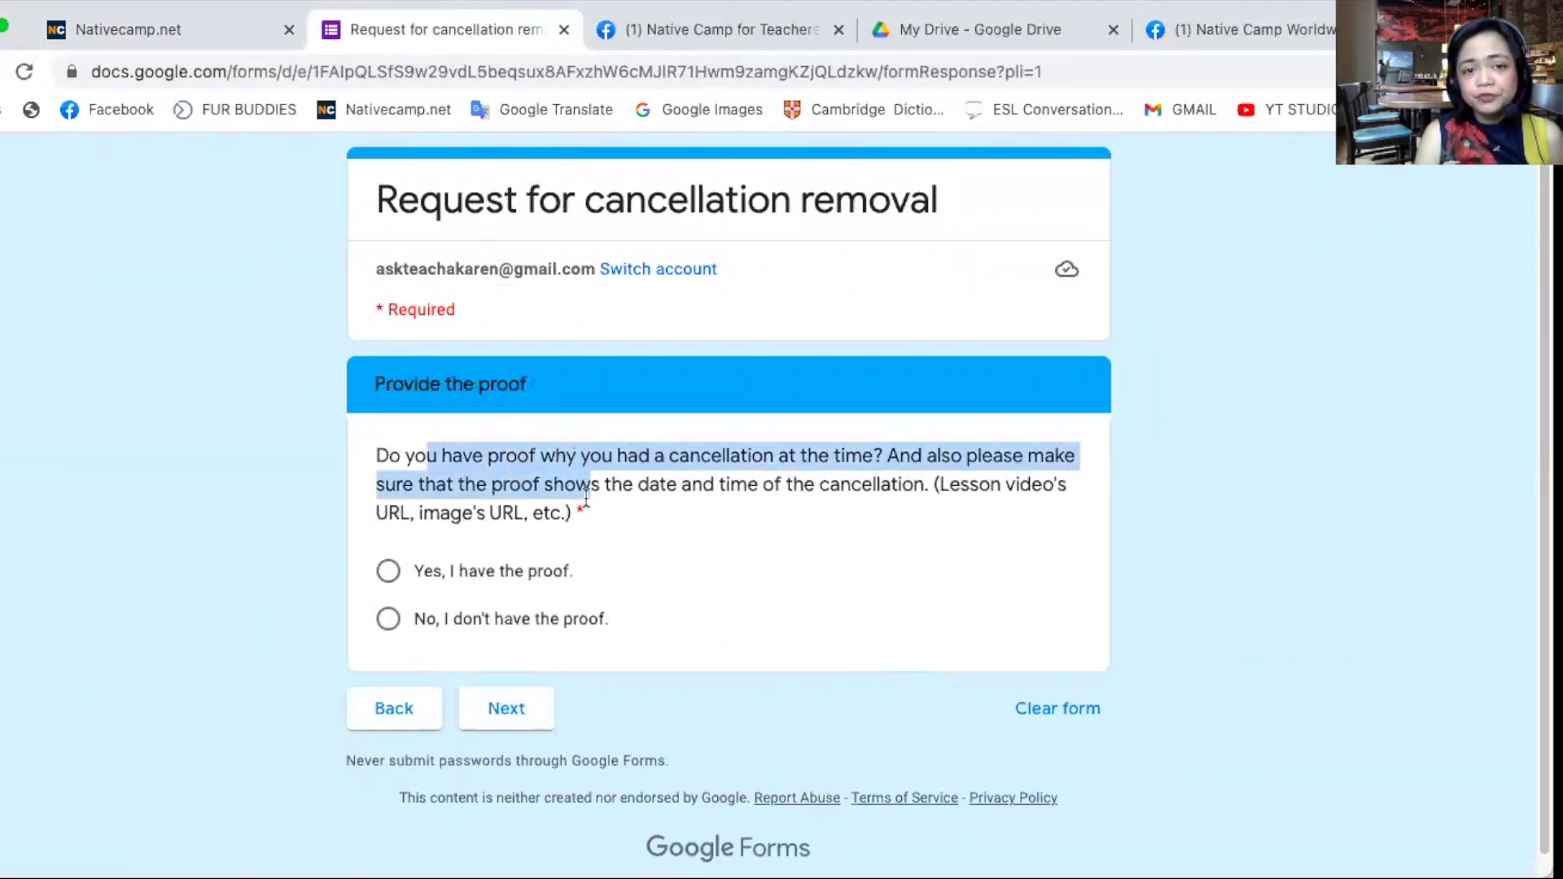
pyautogui.click(511, 572)
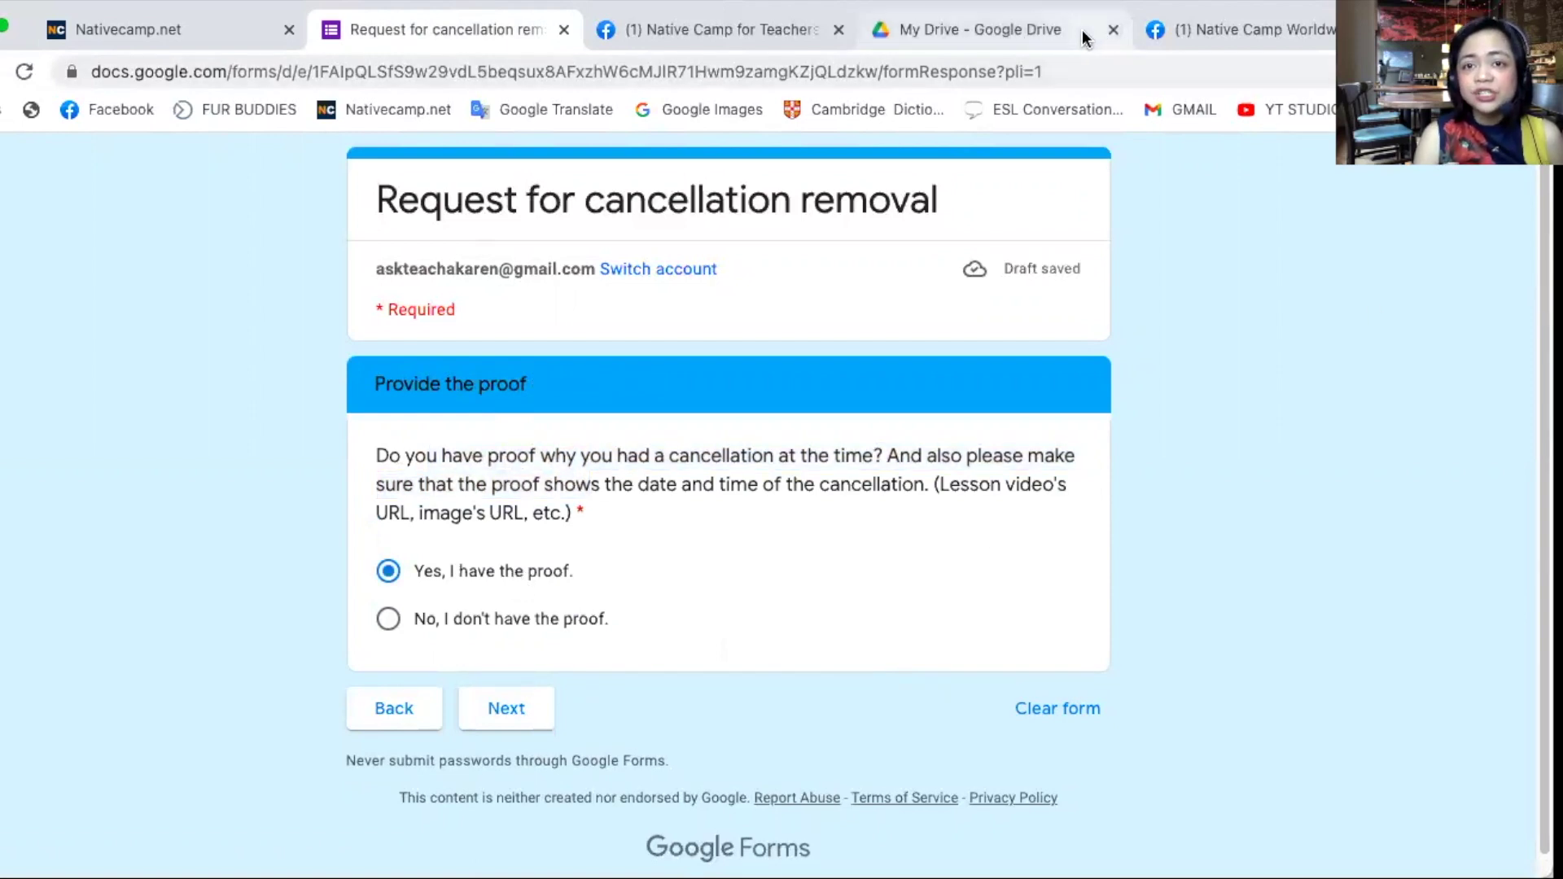
pyautogui.click(1083, 33)
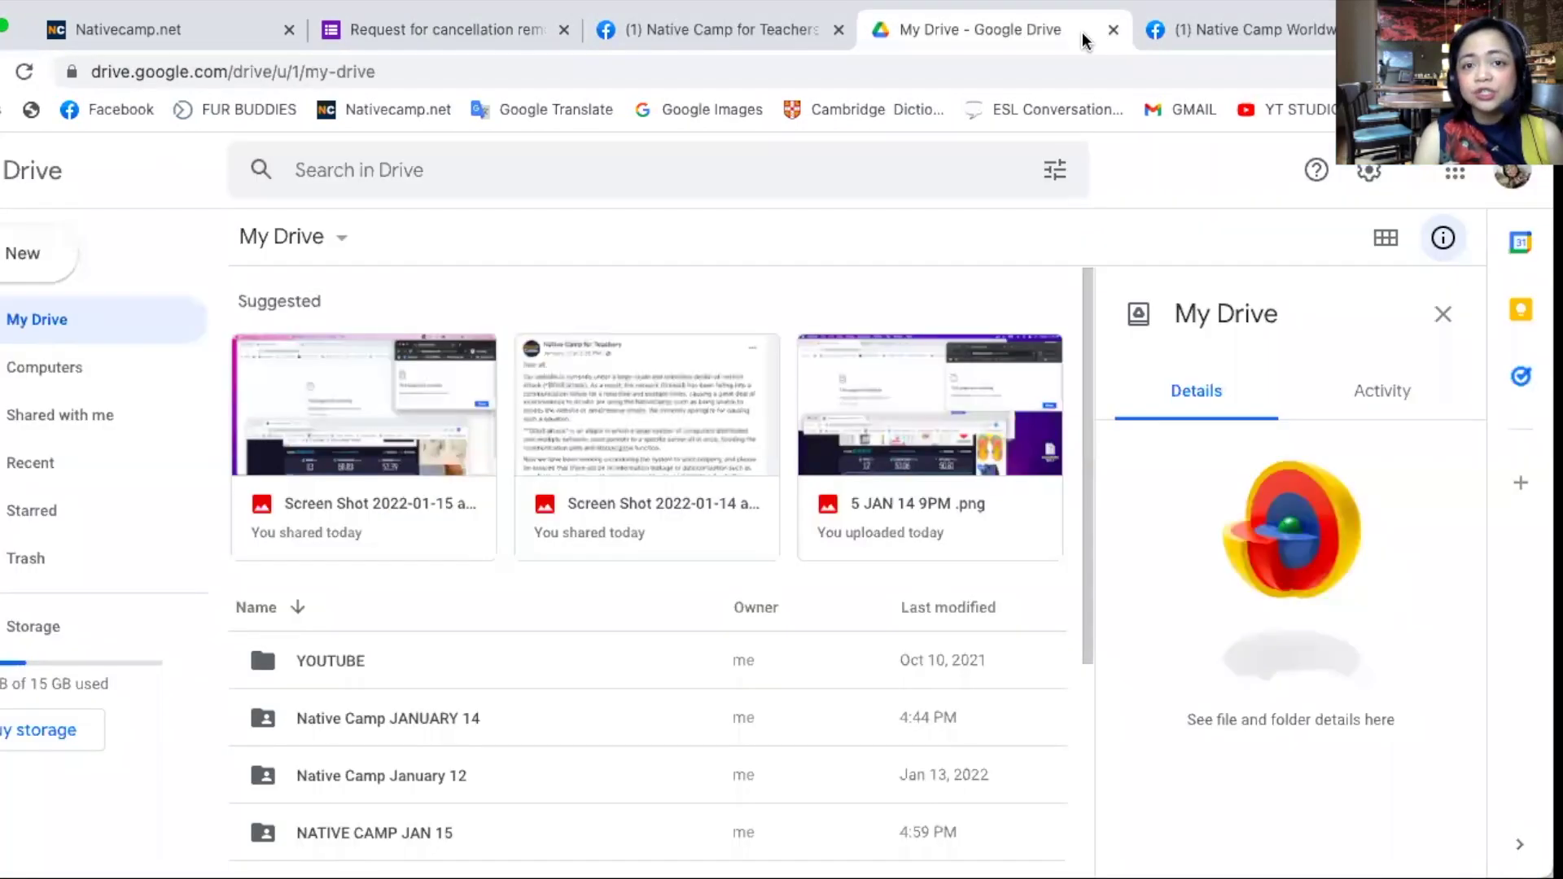
# - Copy an 'Anyone with the link' view link for the Native Camp JANUARY 14 folder
pyautogui.doubleClick(511, 721)
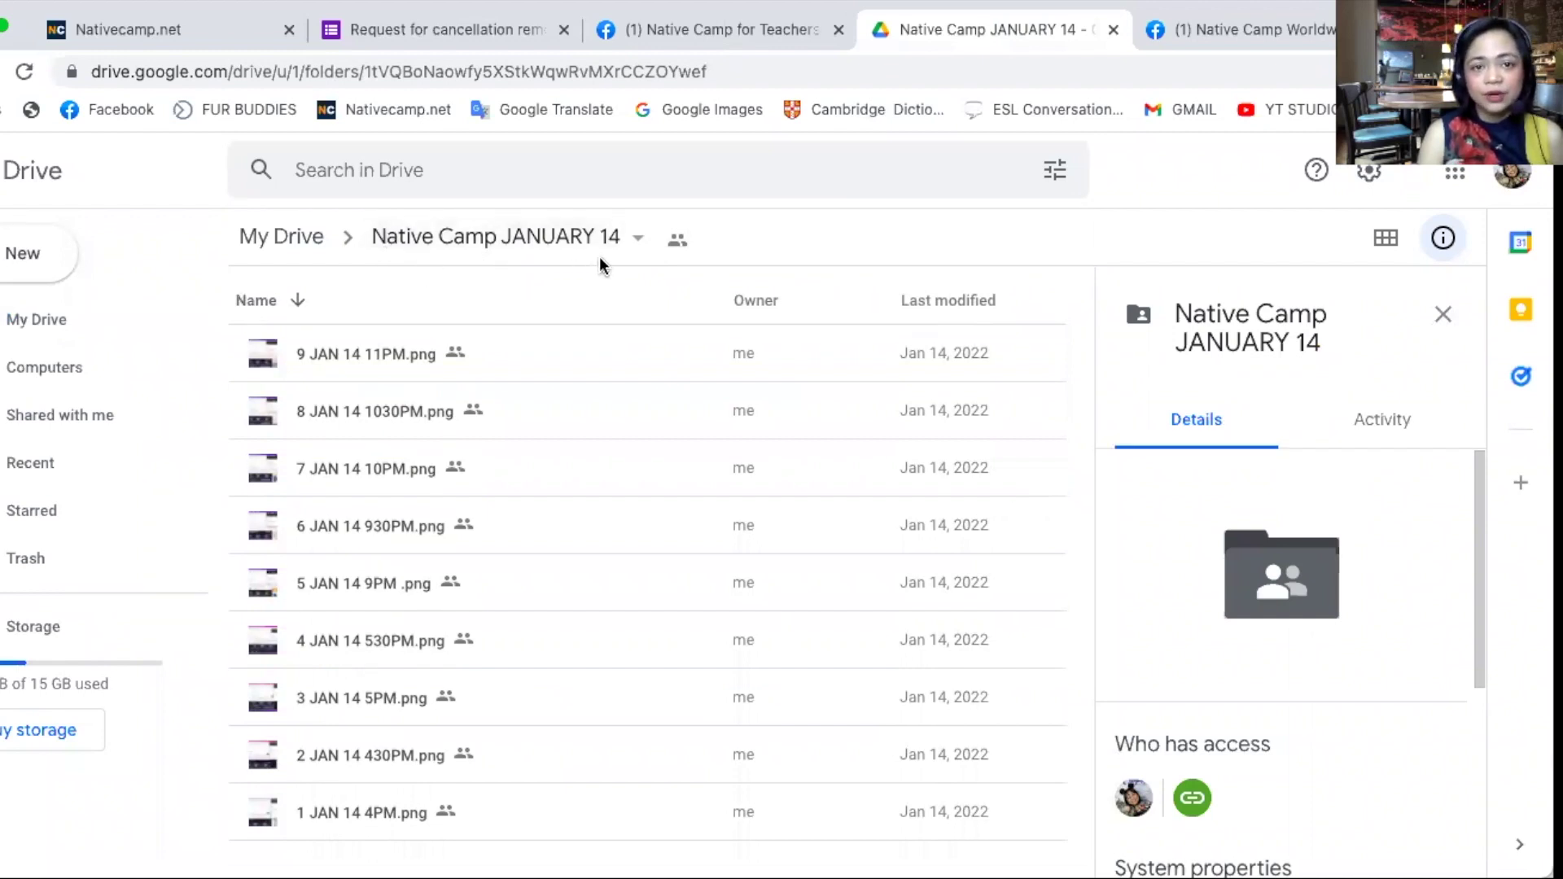
pyautogui.click(639, 240)
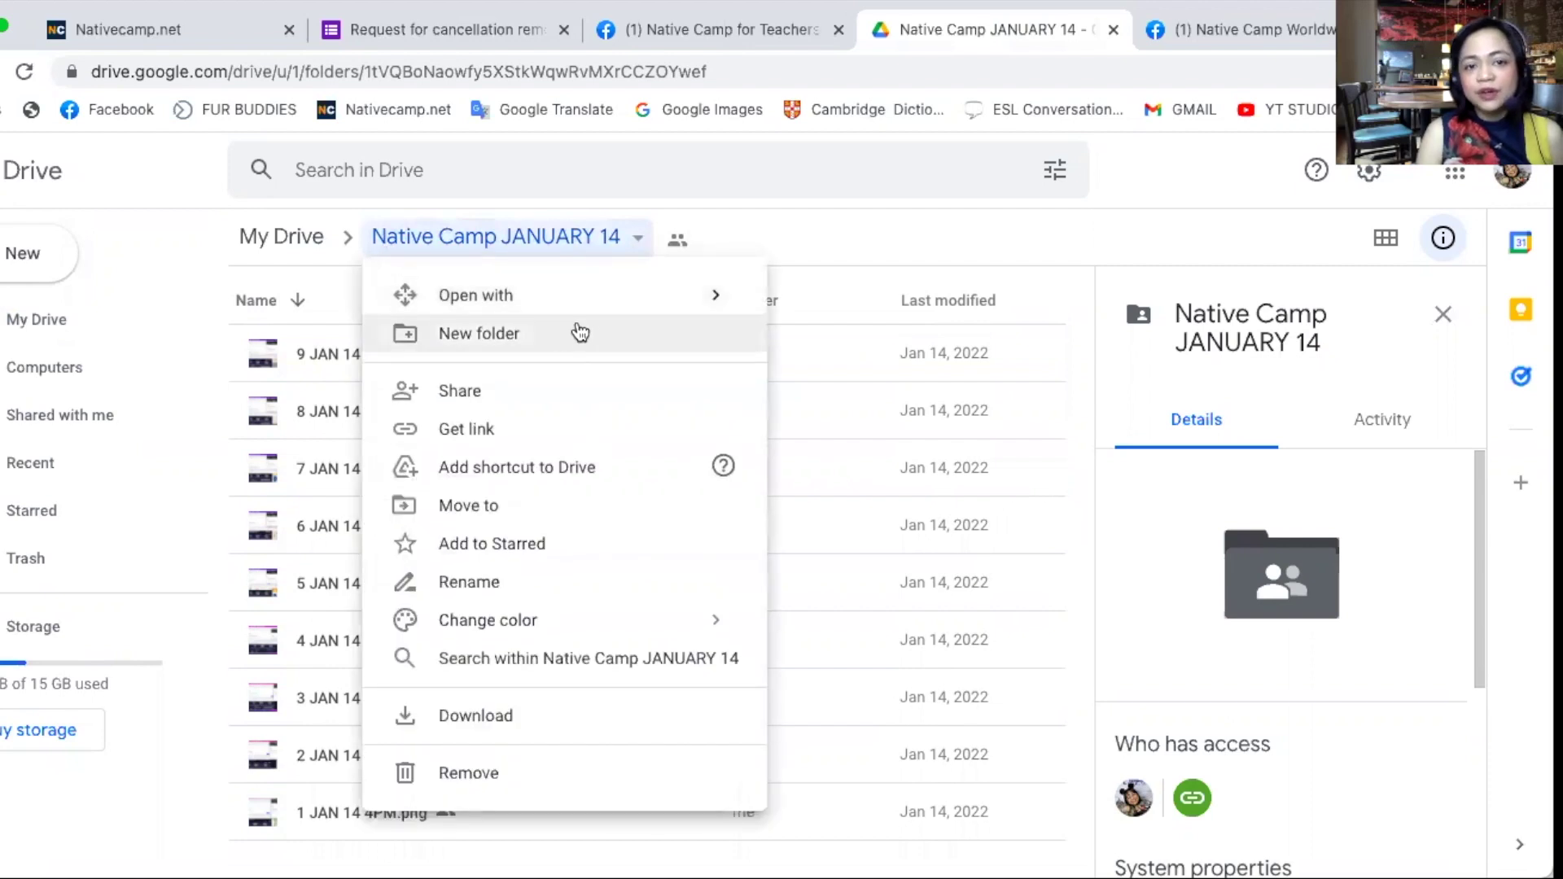
pyautogui.click(544, 432)
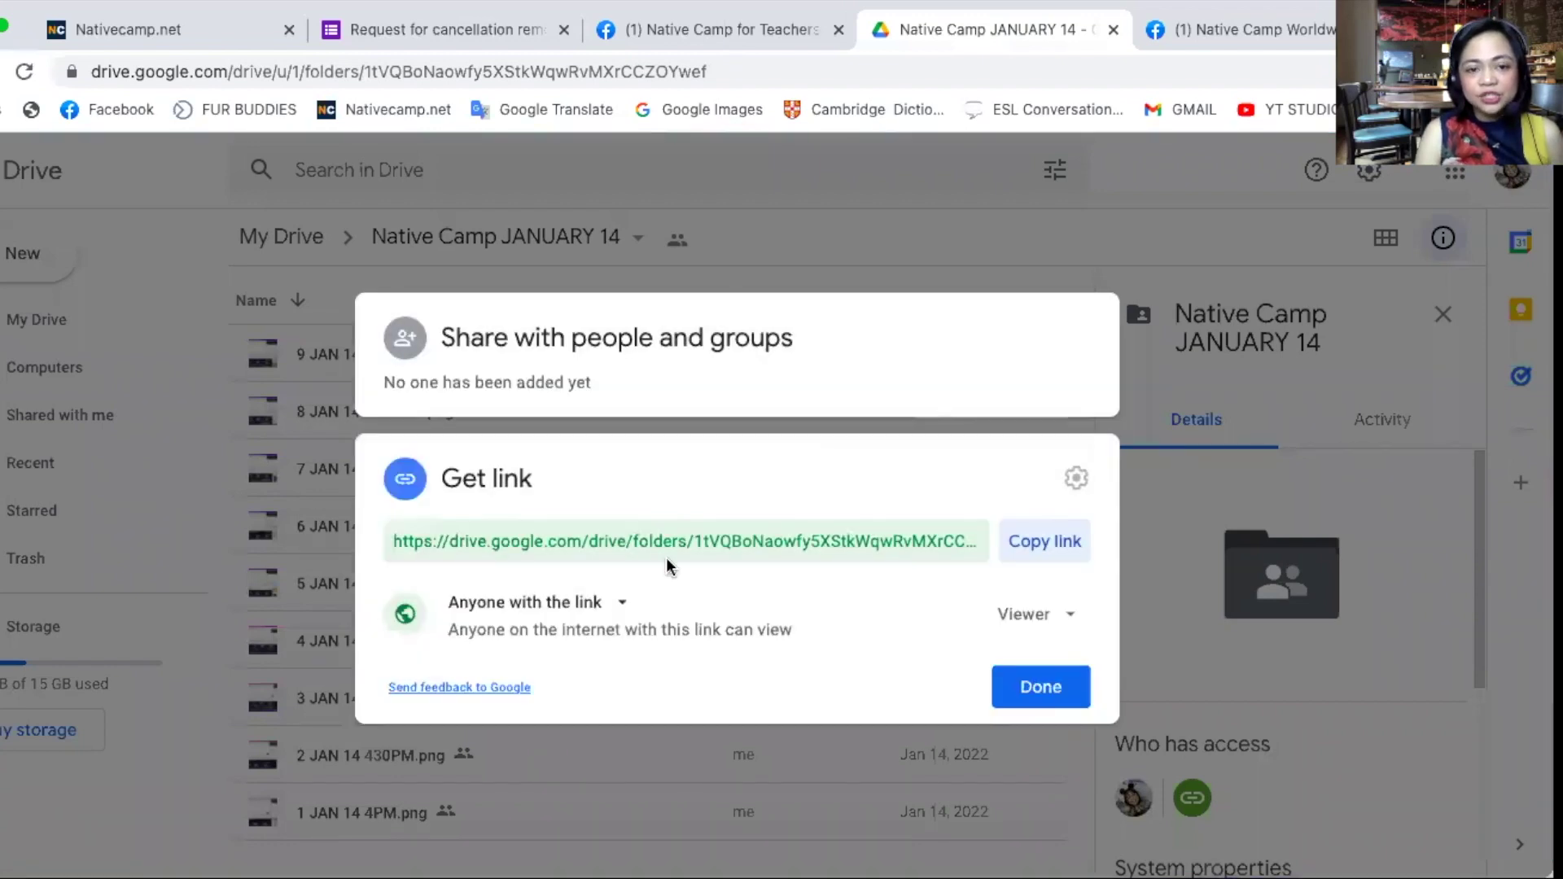
pyautogui.click(614, 607)
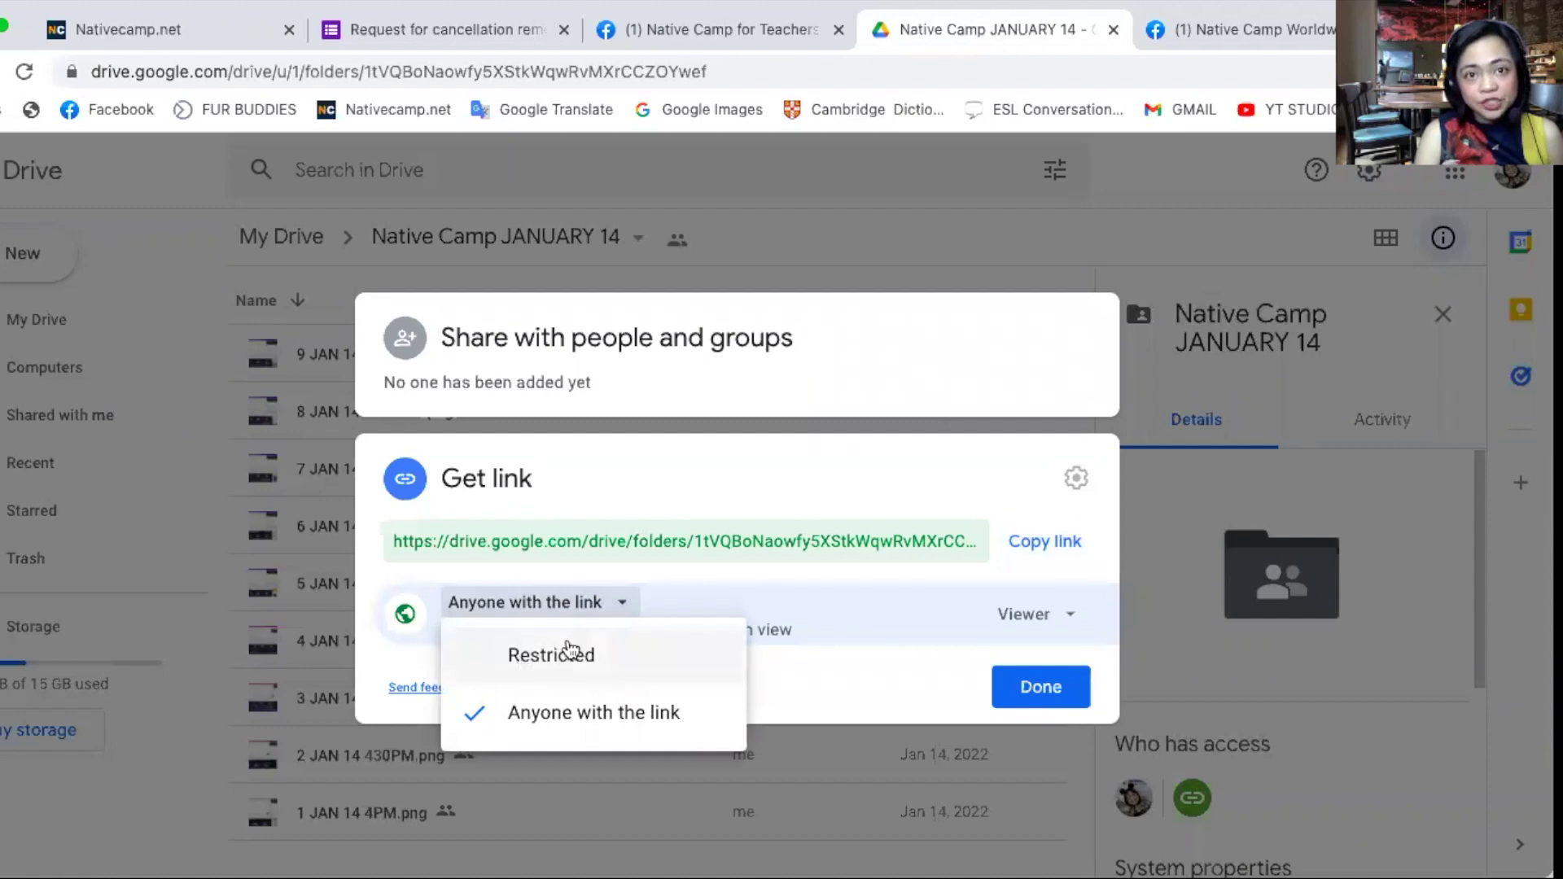
pyautogui.click(635, 719)
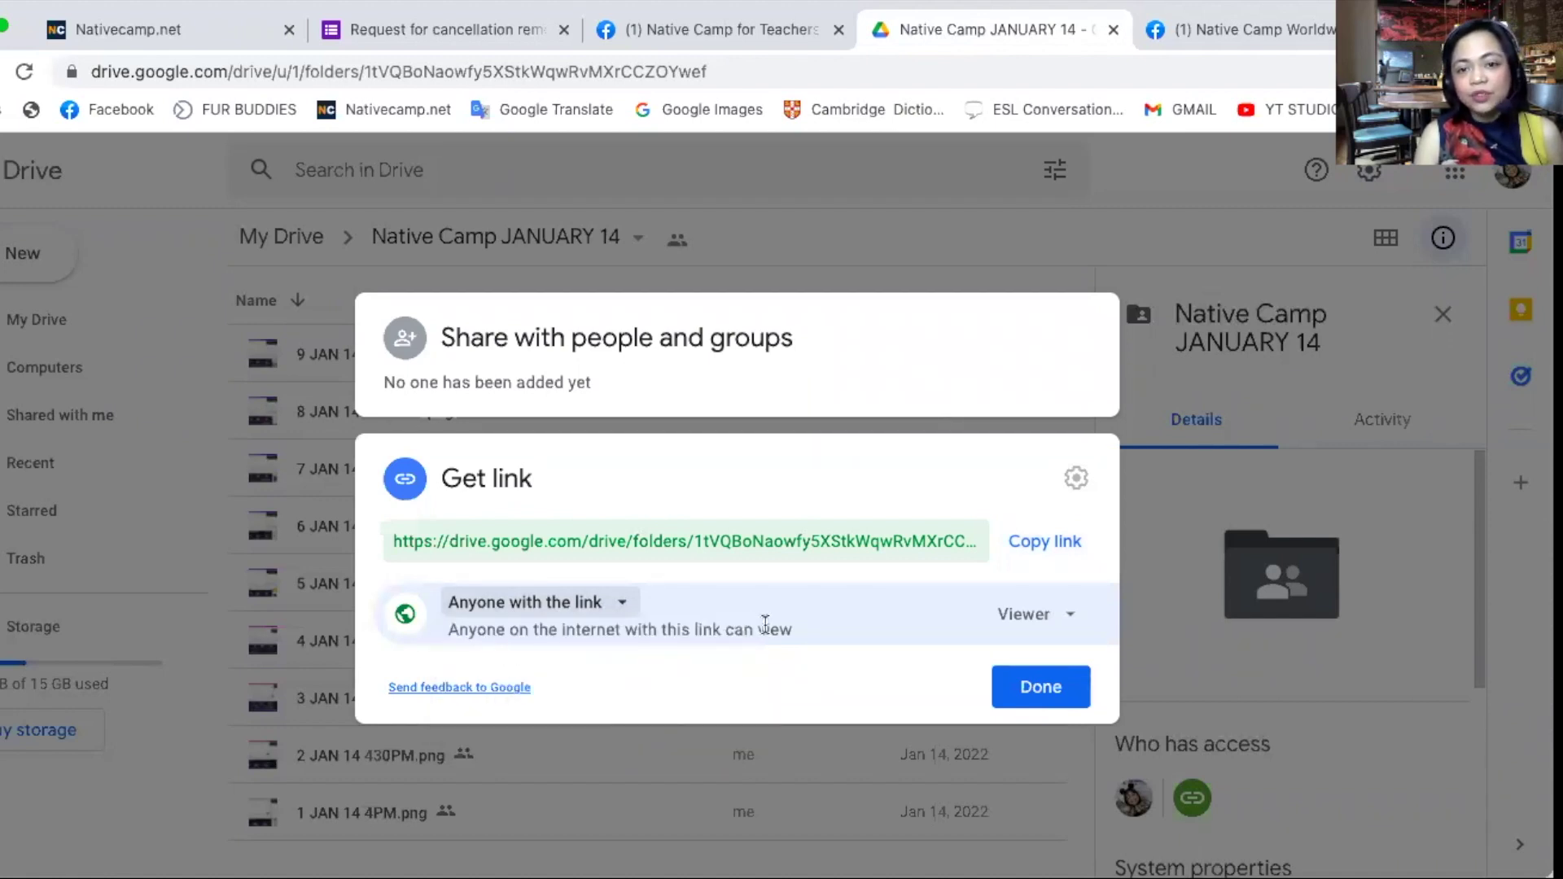
pyautogui.click(1051, 545)
pyautogui.click(937, 244)
# - Paste the Drive folder link as the proof URL and select 'Ok, this is noted.'
pyautogui.click(469, 31)
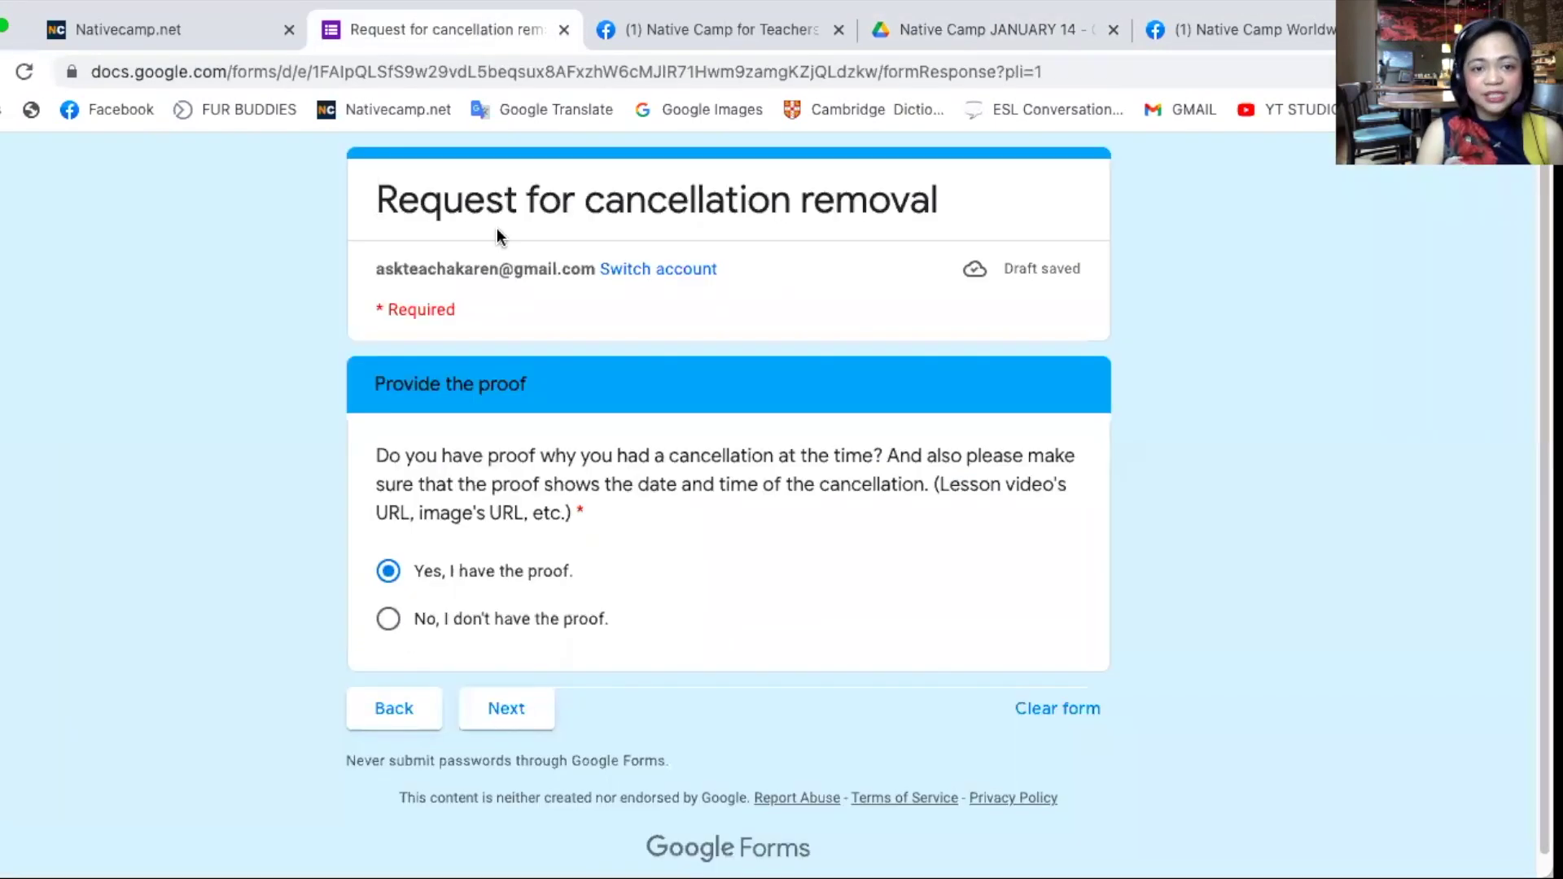
pyautogui.click(521, 708)
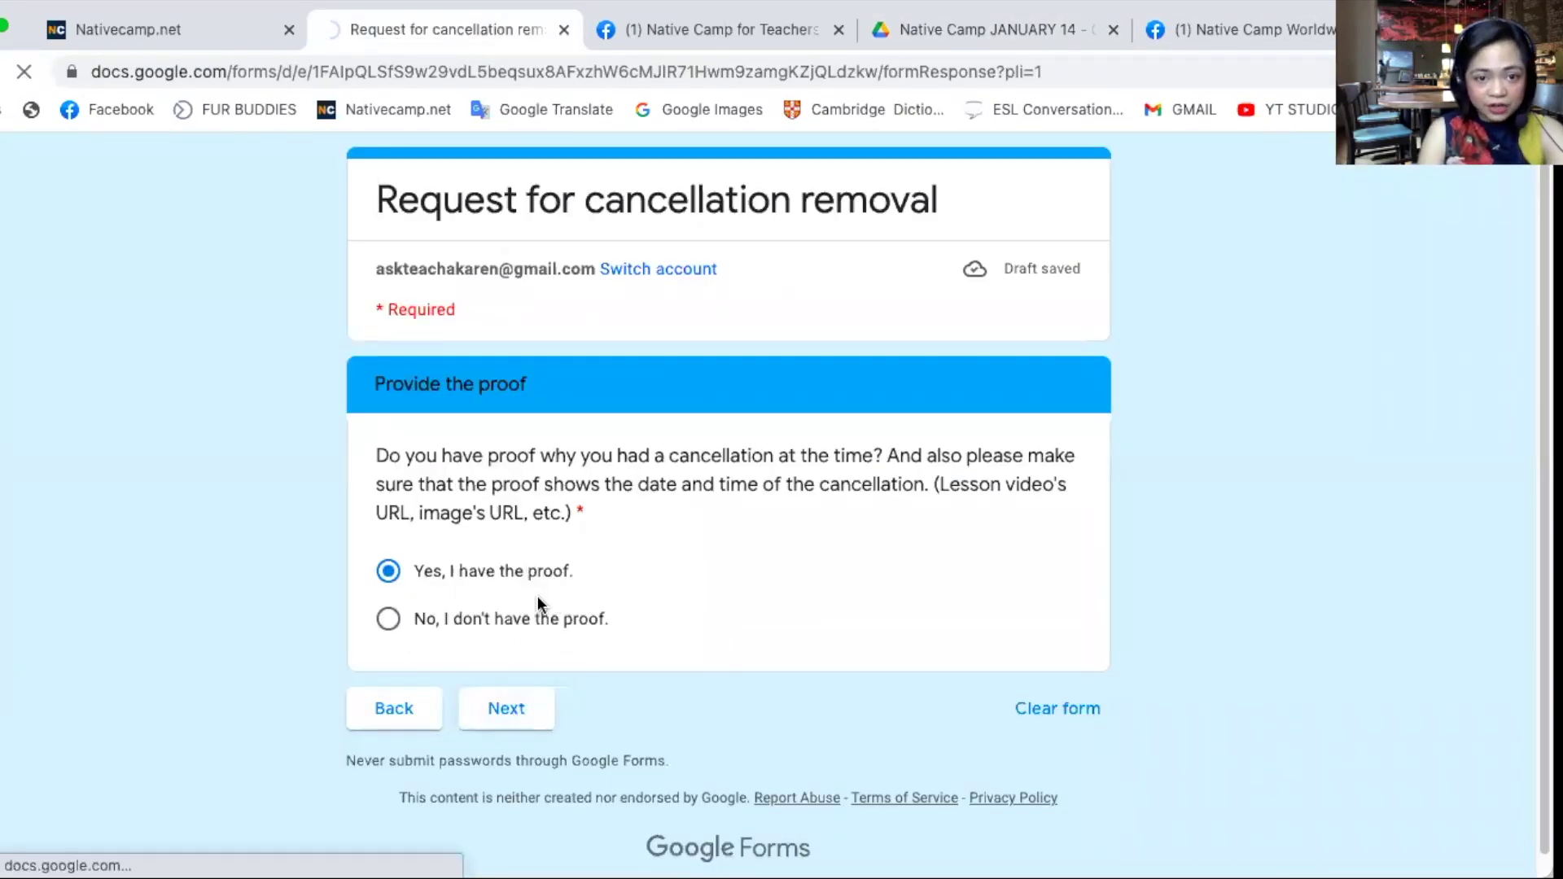
pyautogui.click(516, 513)
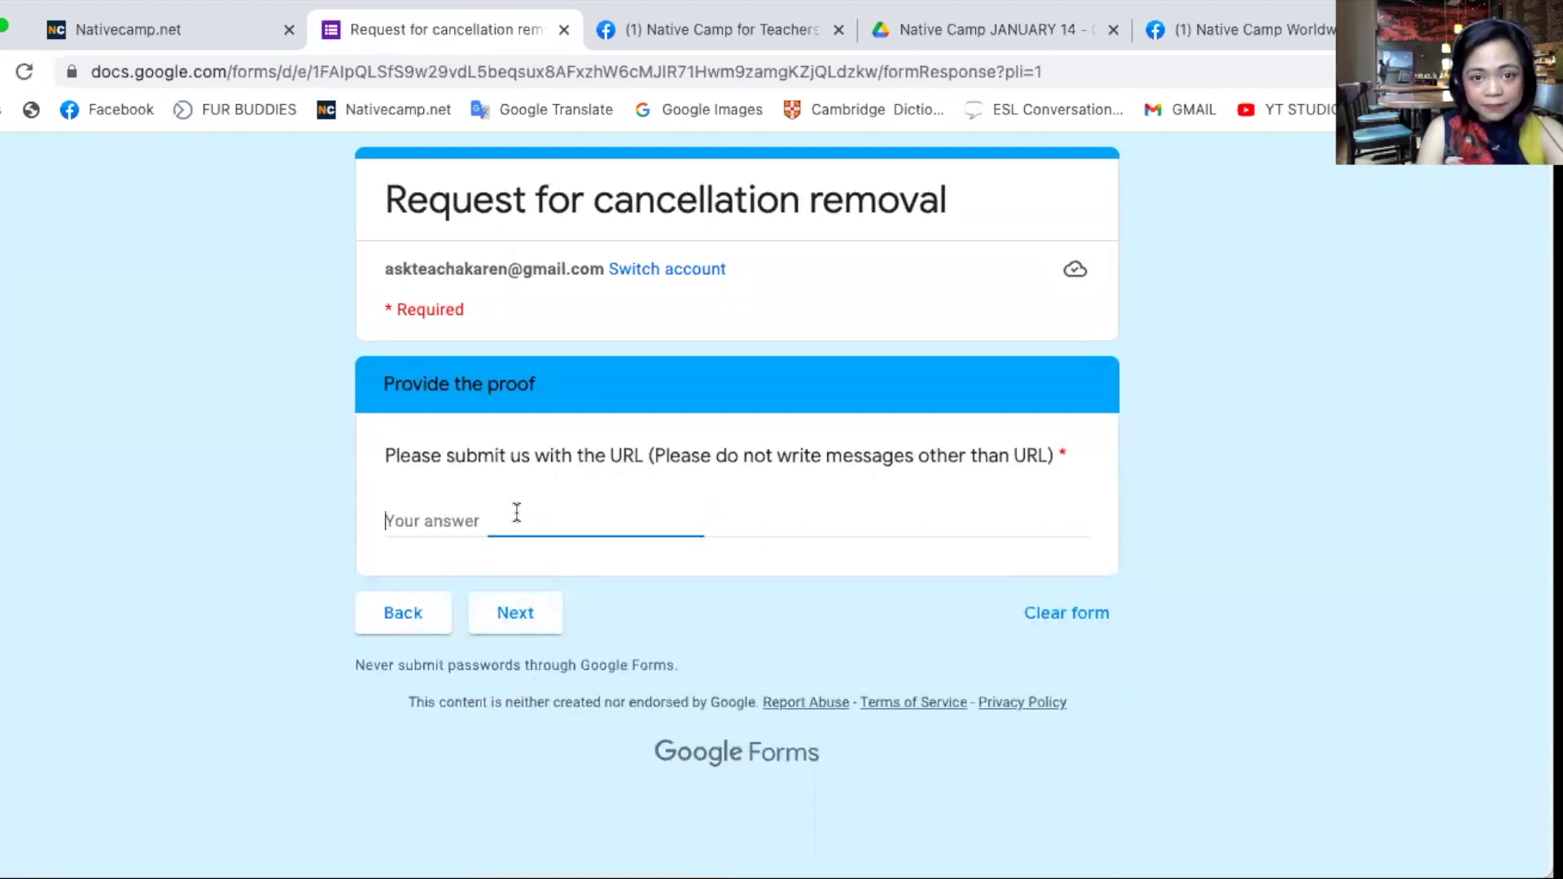
pyautogui.press('super+v')
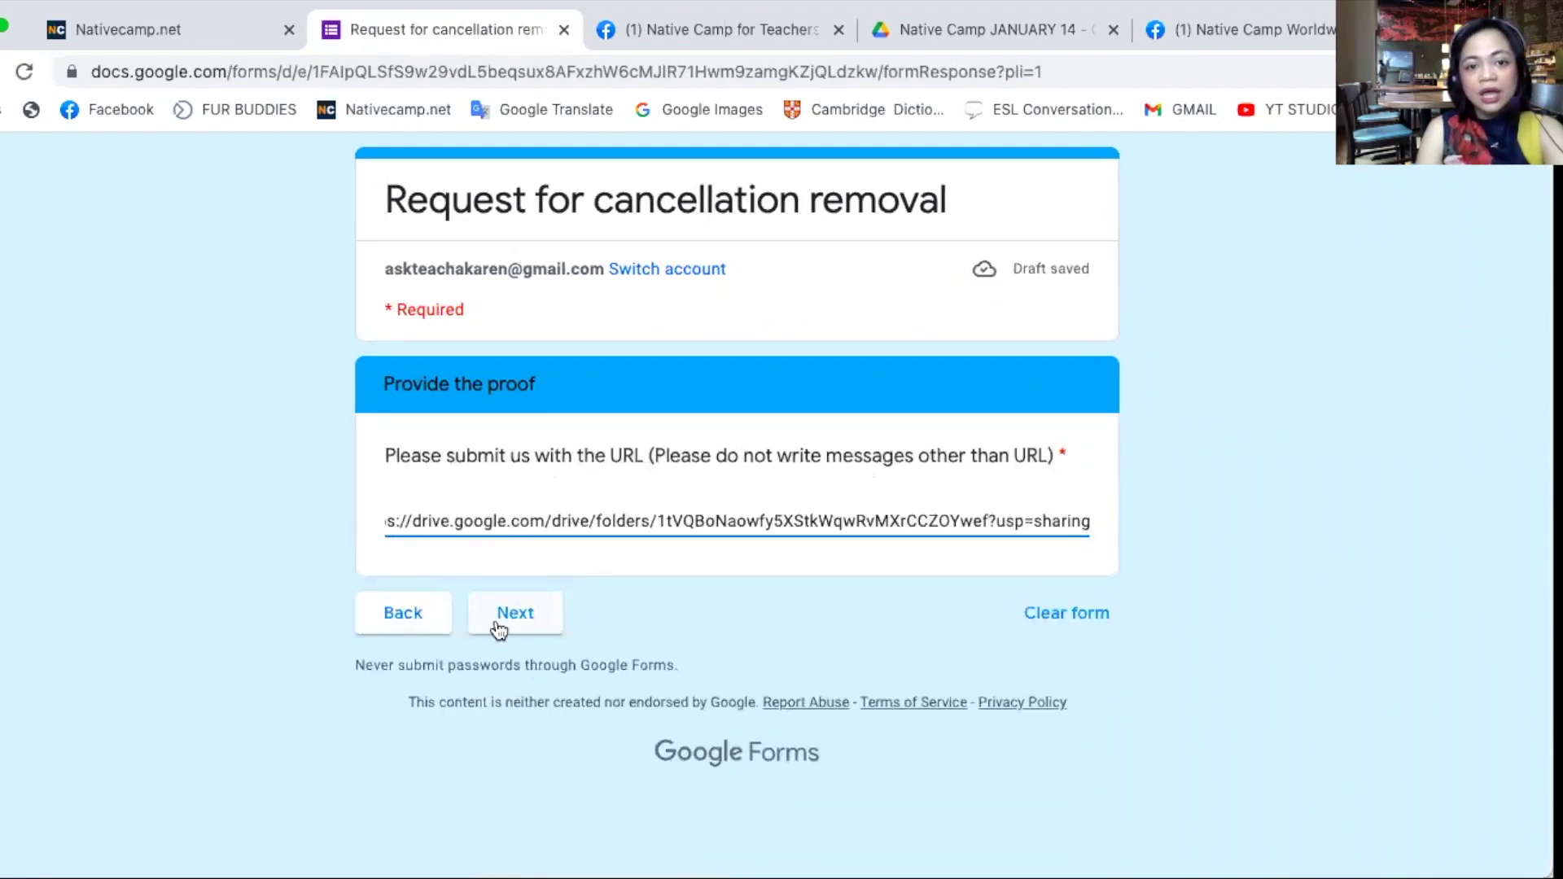
pyautogui.click(499, 627)
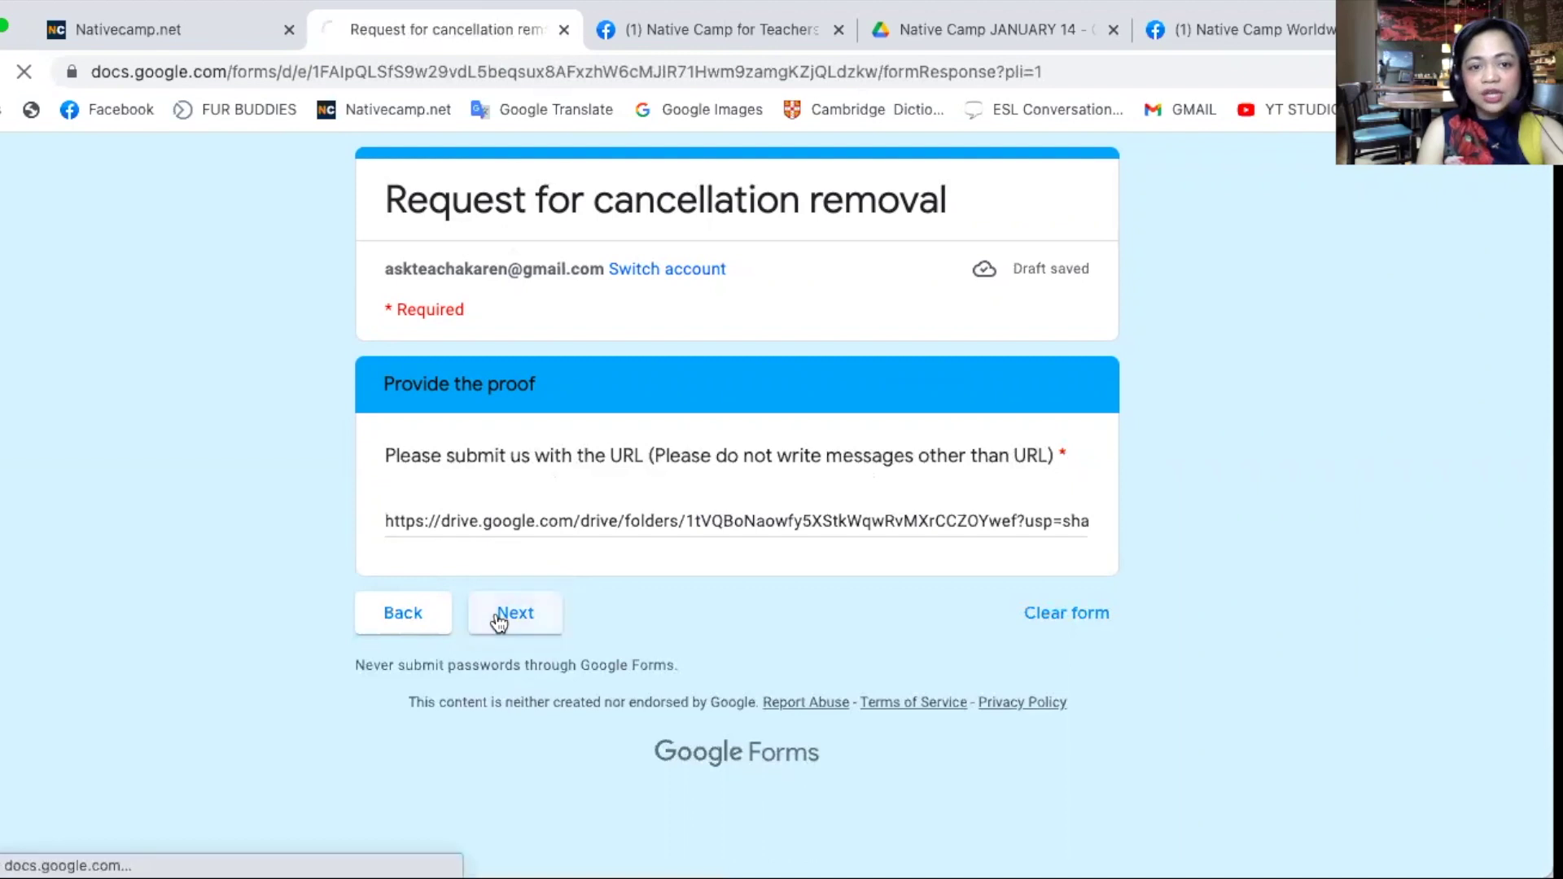
pyautogui.click(388, 601)
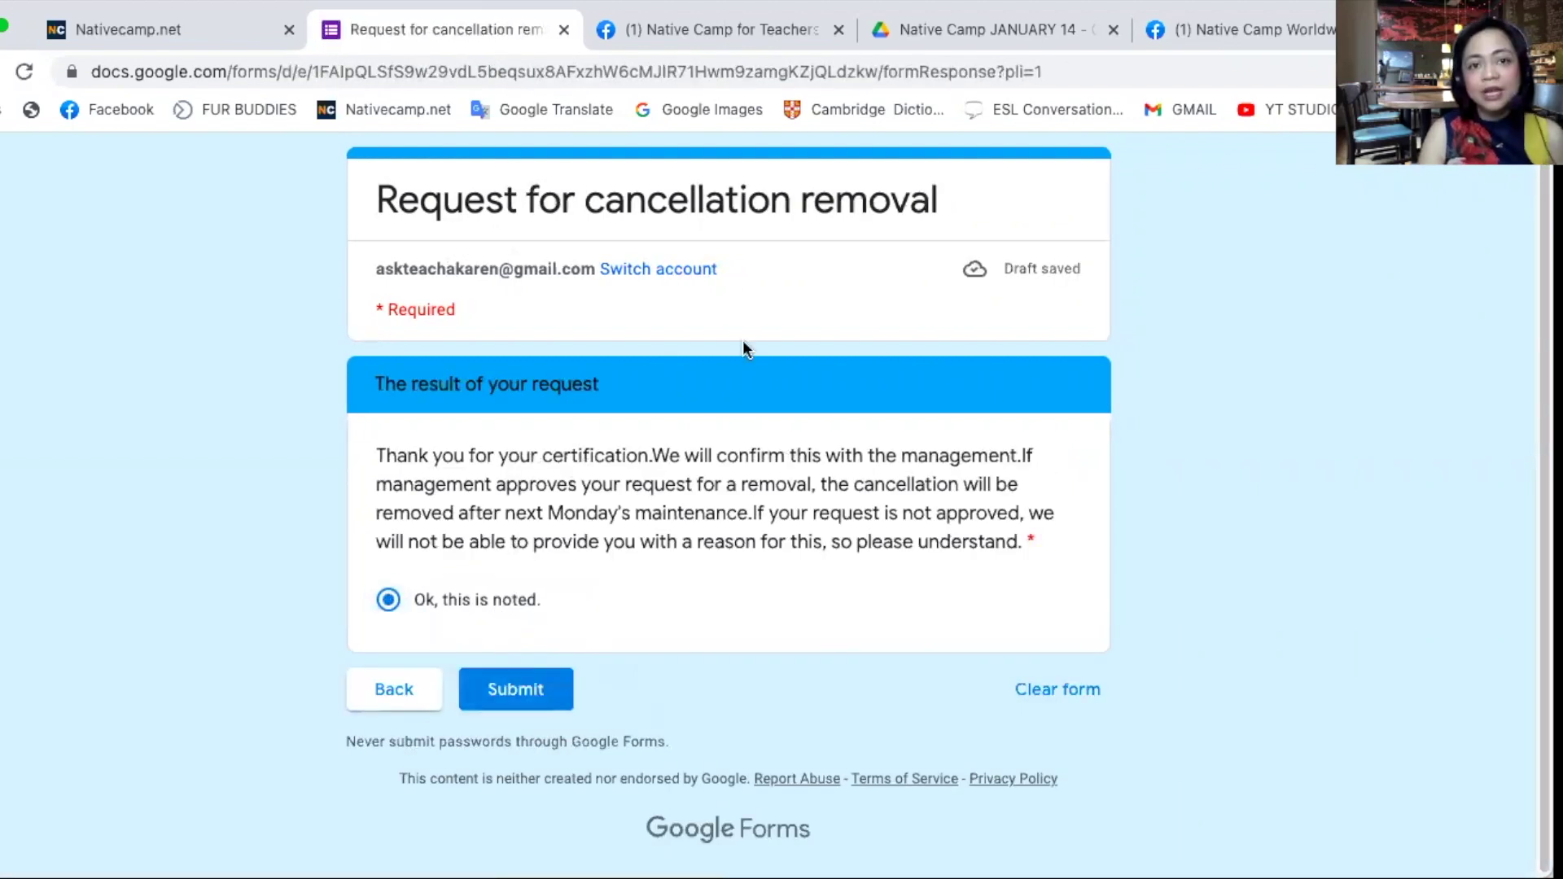
# - Leave the finished form unsubmitted and switch to the Native Camp Worldwide Facebook group
pyautogui.click(1061, 37)
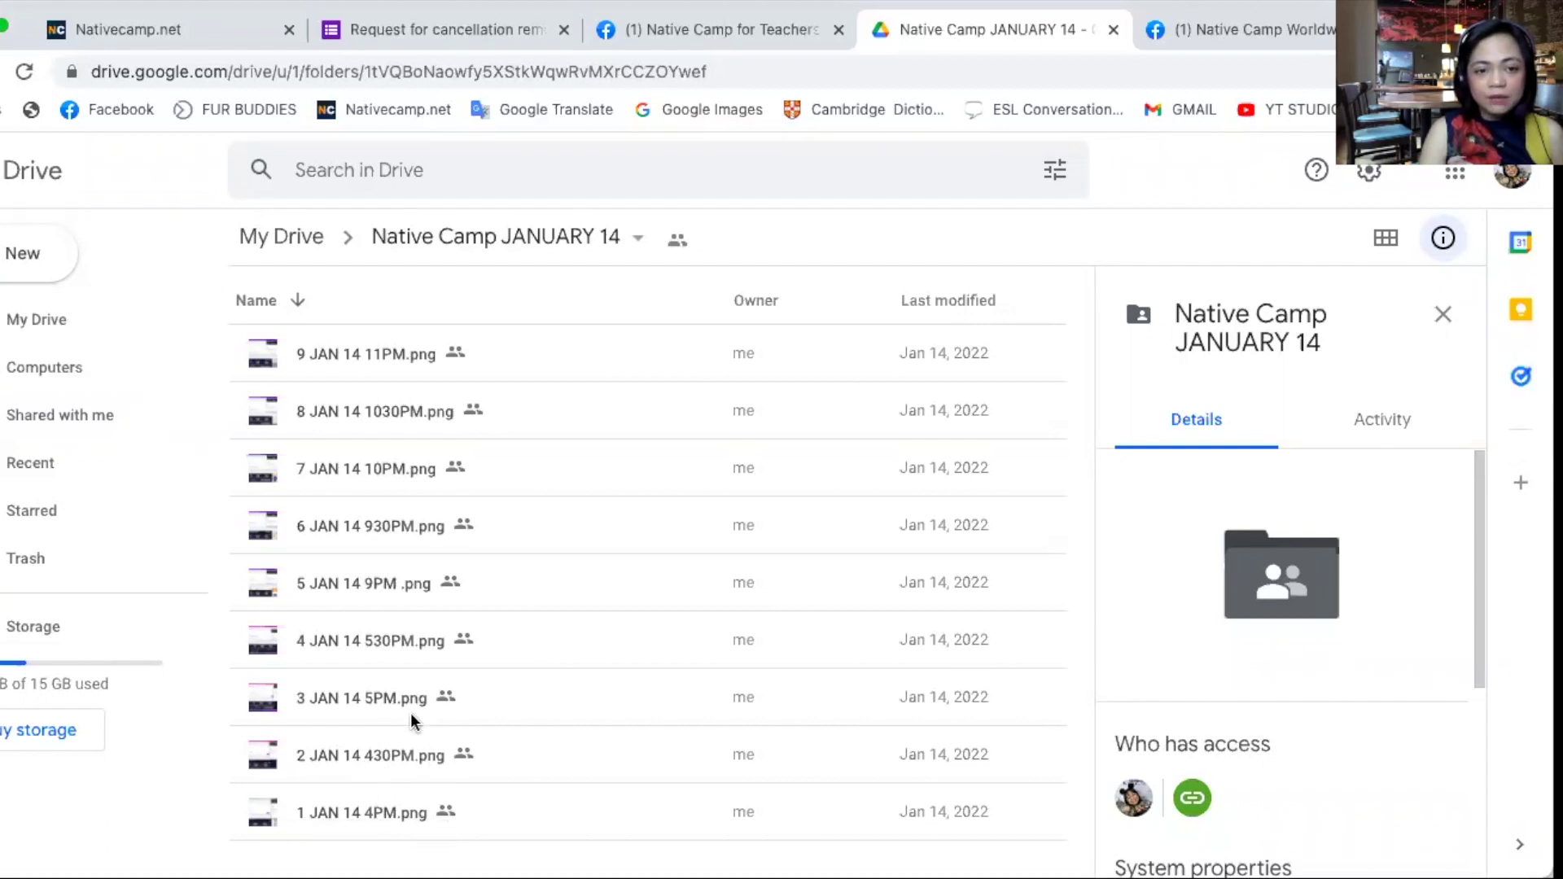
pyautogui.click(476, 31)
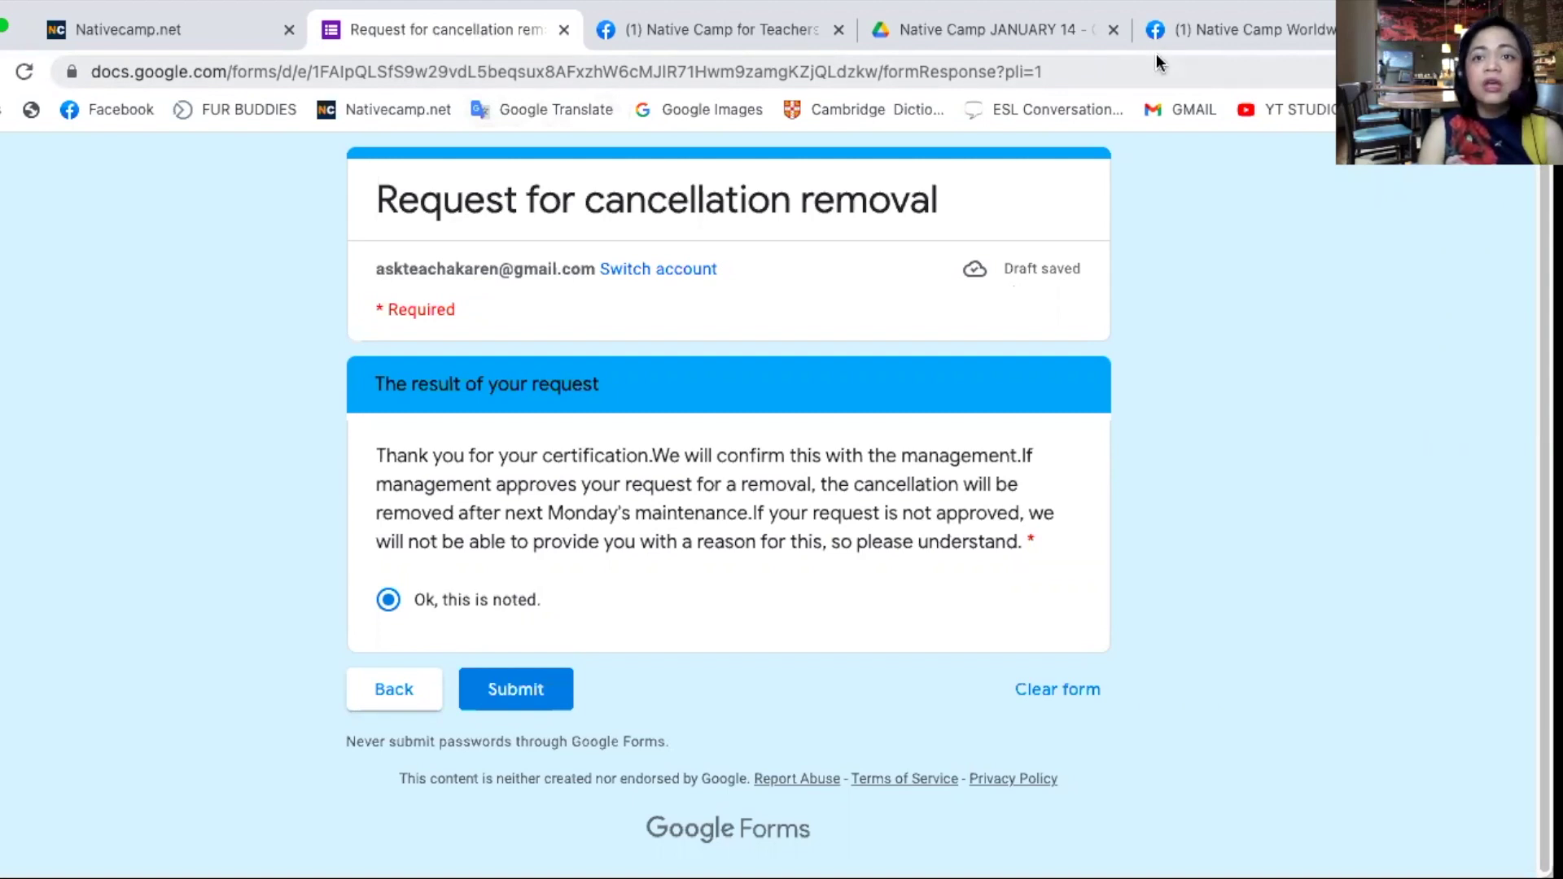
pyautogui.click(1201, 27)
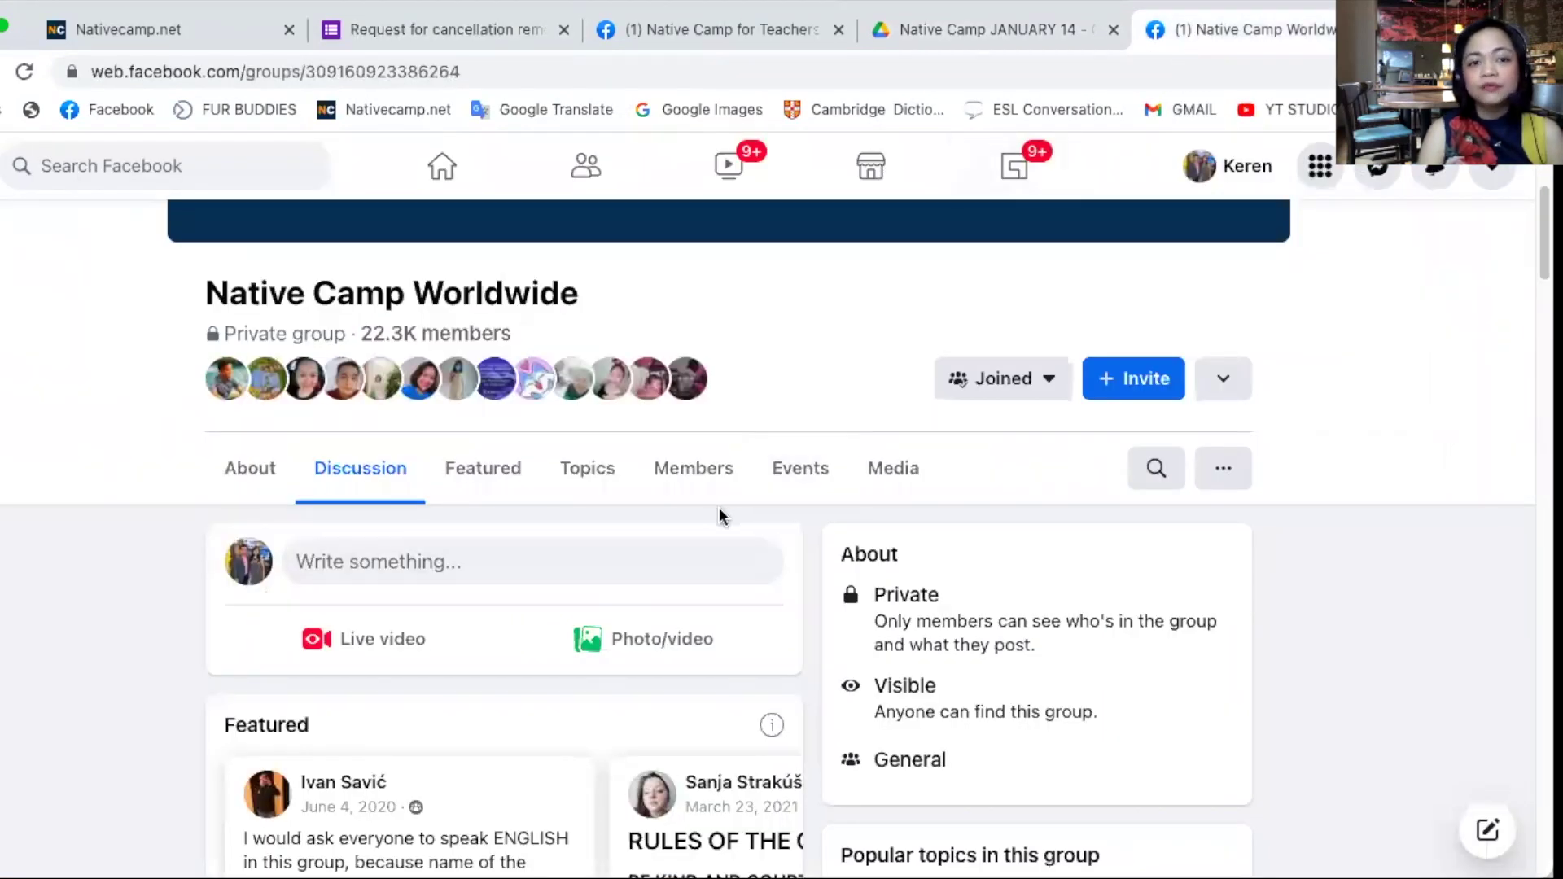
# - Scroll the Native Camp Worldwide feed to a member's post saying the website went down
pyautogui.moveTo(645, 307); pyautogui.dragTo(204, 308)
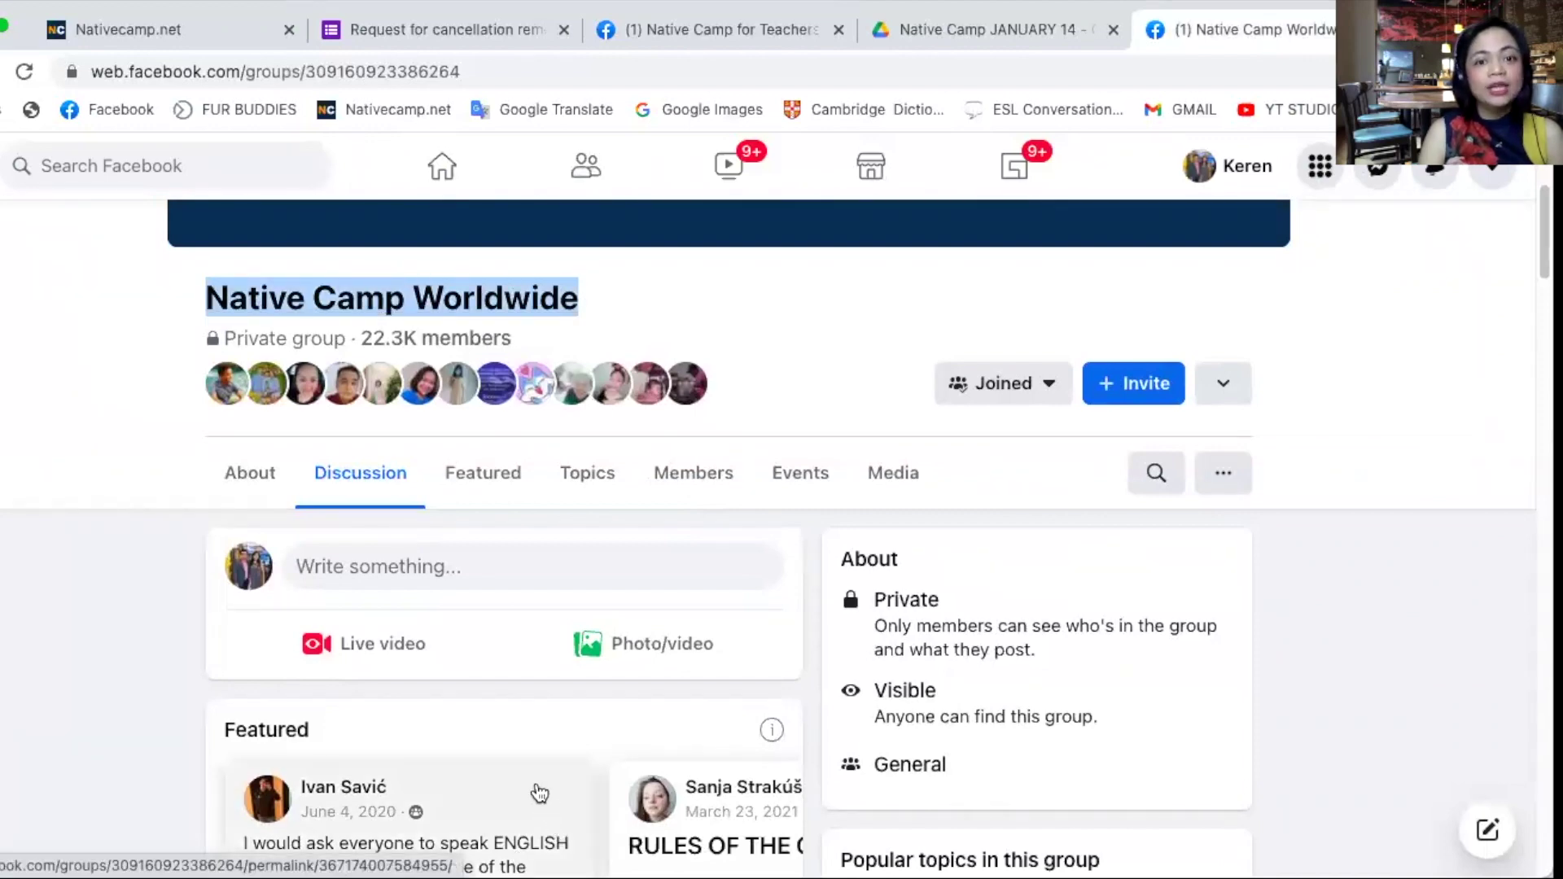
pyautogui.scroll(-4, 537, 790)
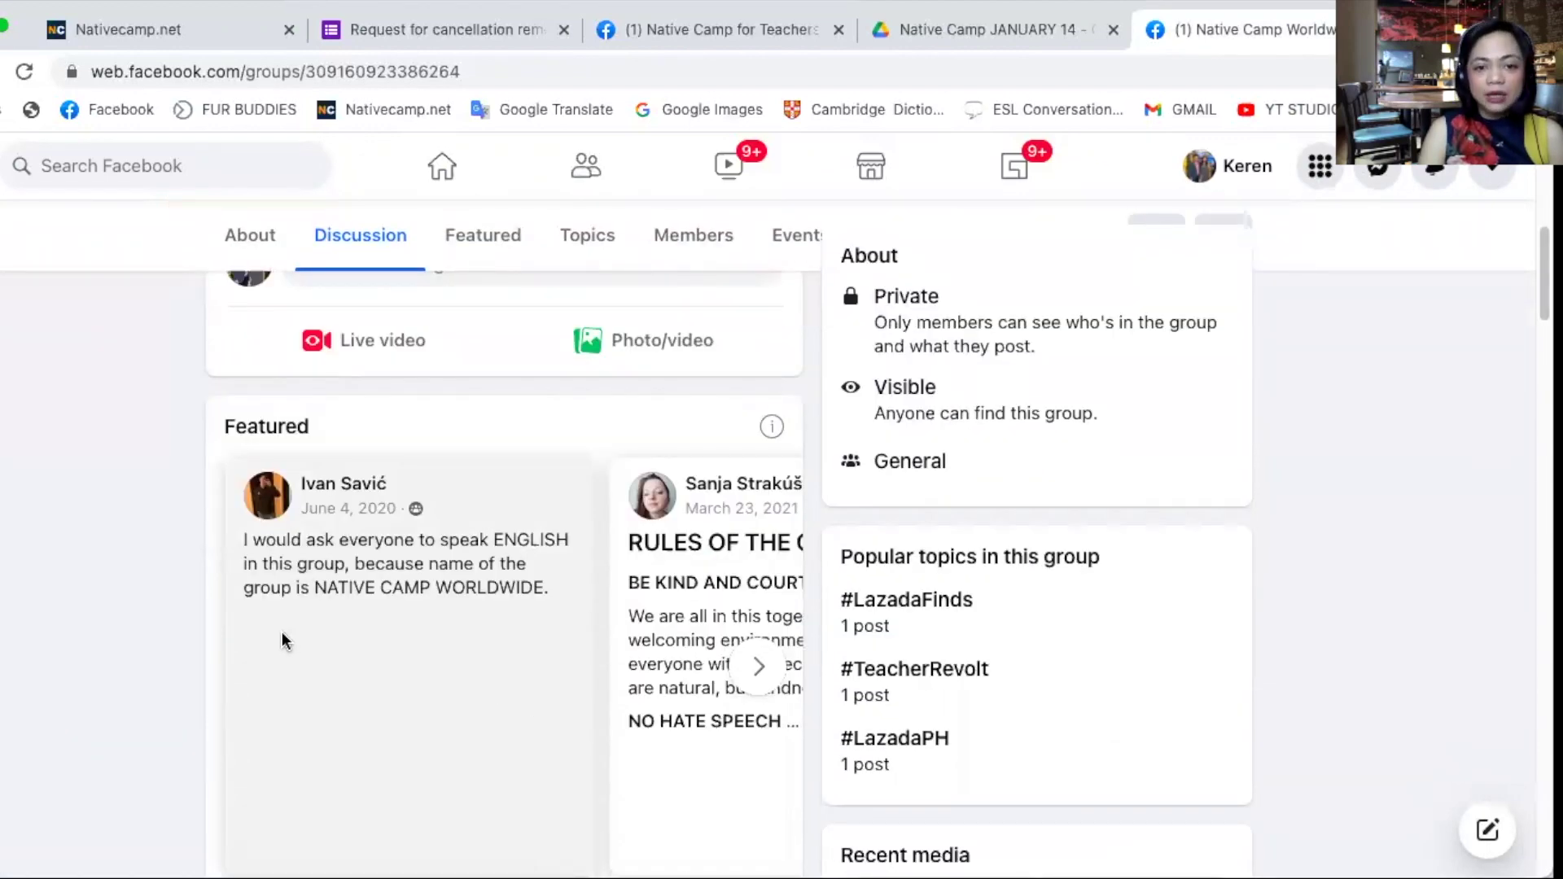
pyautogui.scroll(-12, 283, 641)
pyautogui.scroll(2, 394, 642)
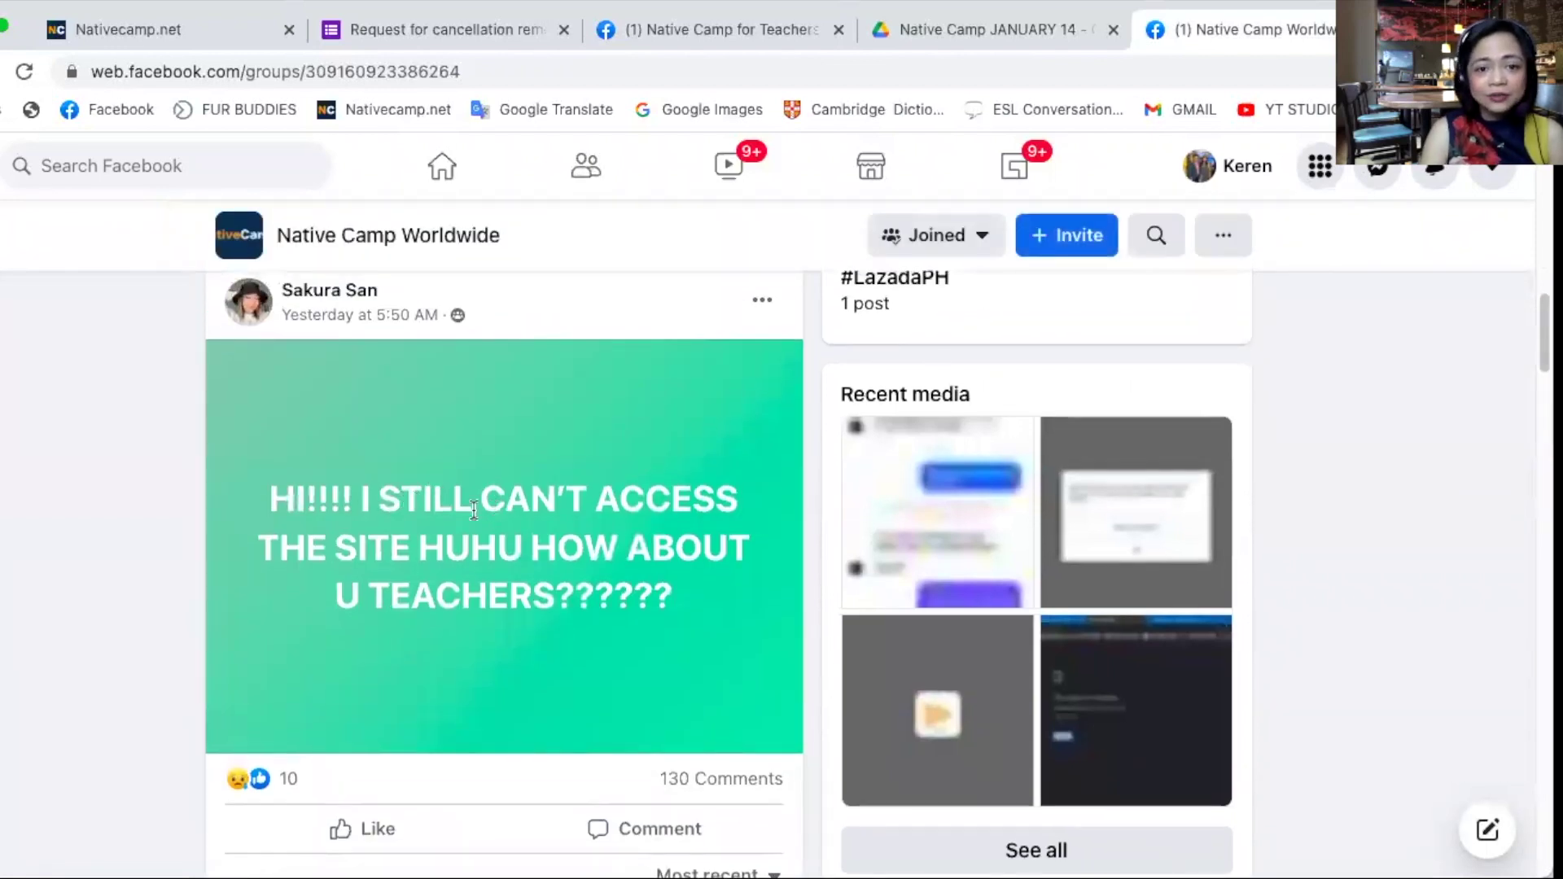
pyautogui.scroll(-15, 505, 634)
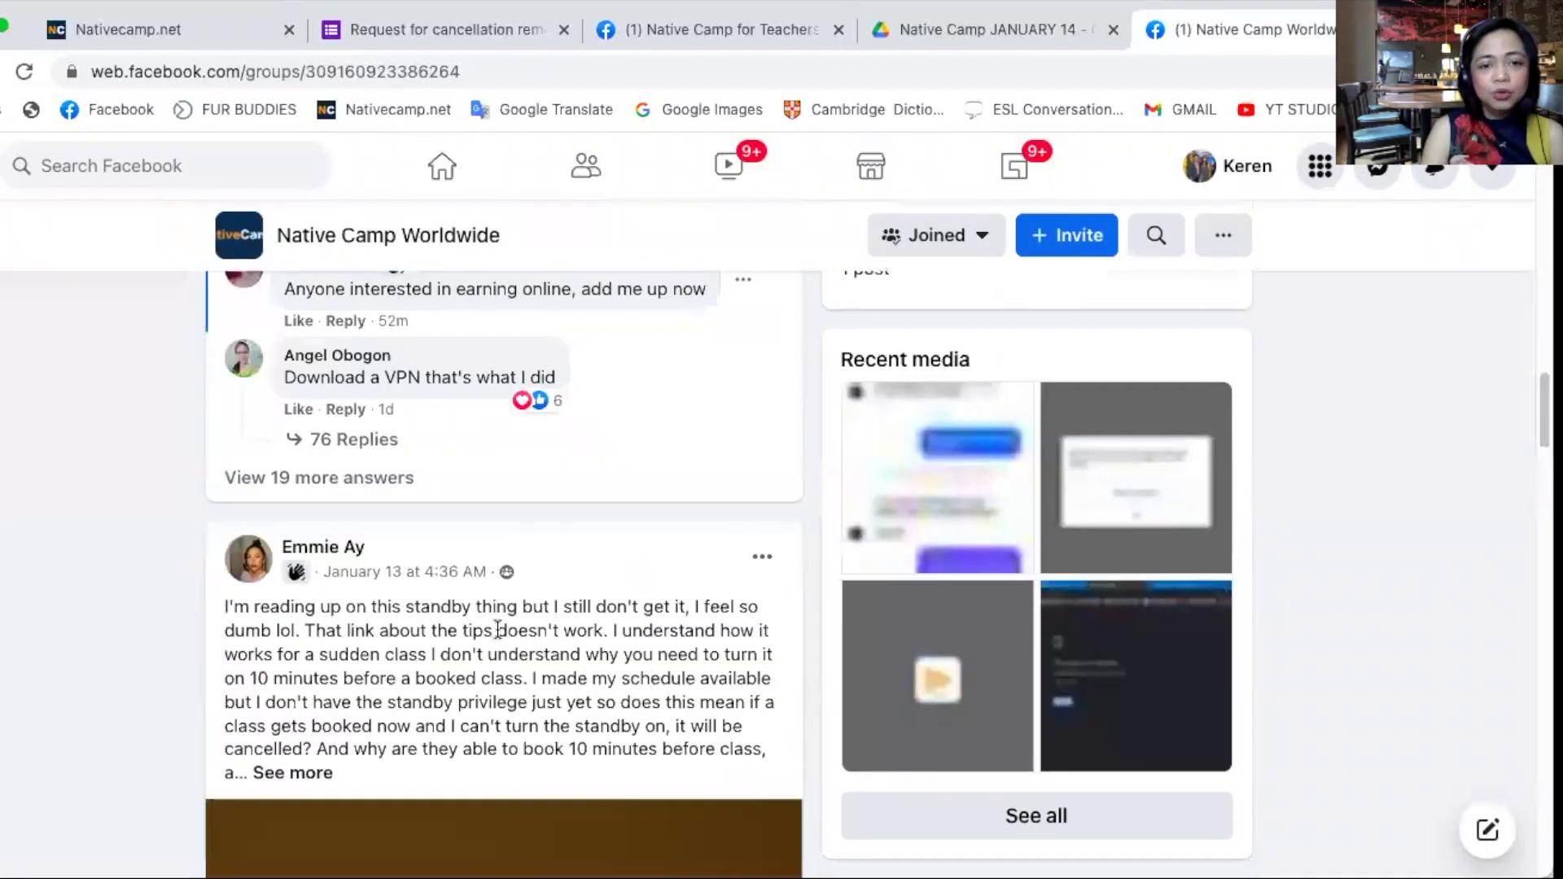
pyautogui.scroll(-10, 504, 636)
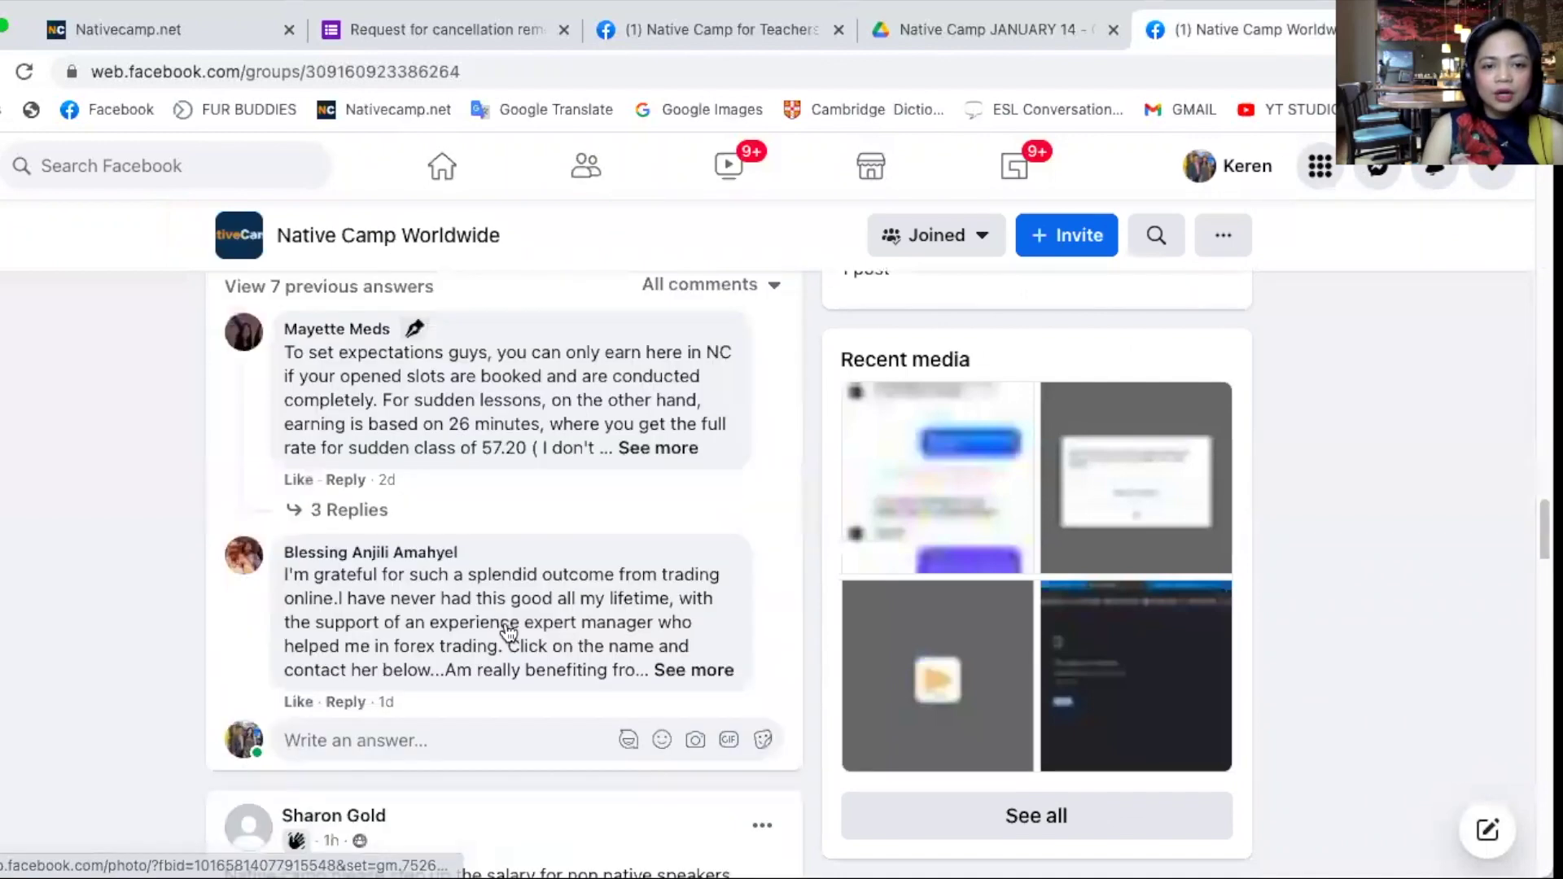
pyautogui.scroll(-15, 502, 624)
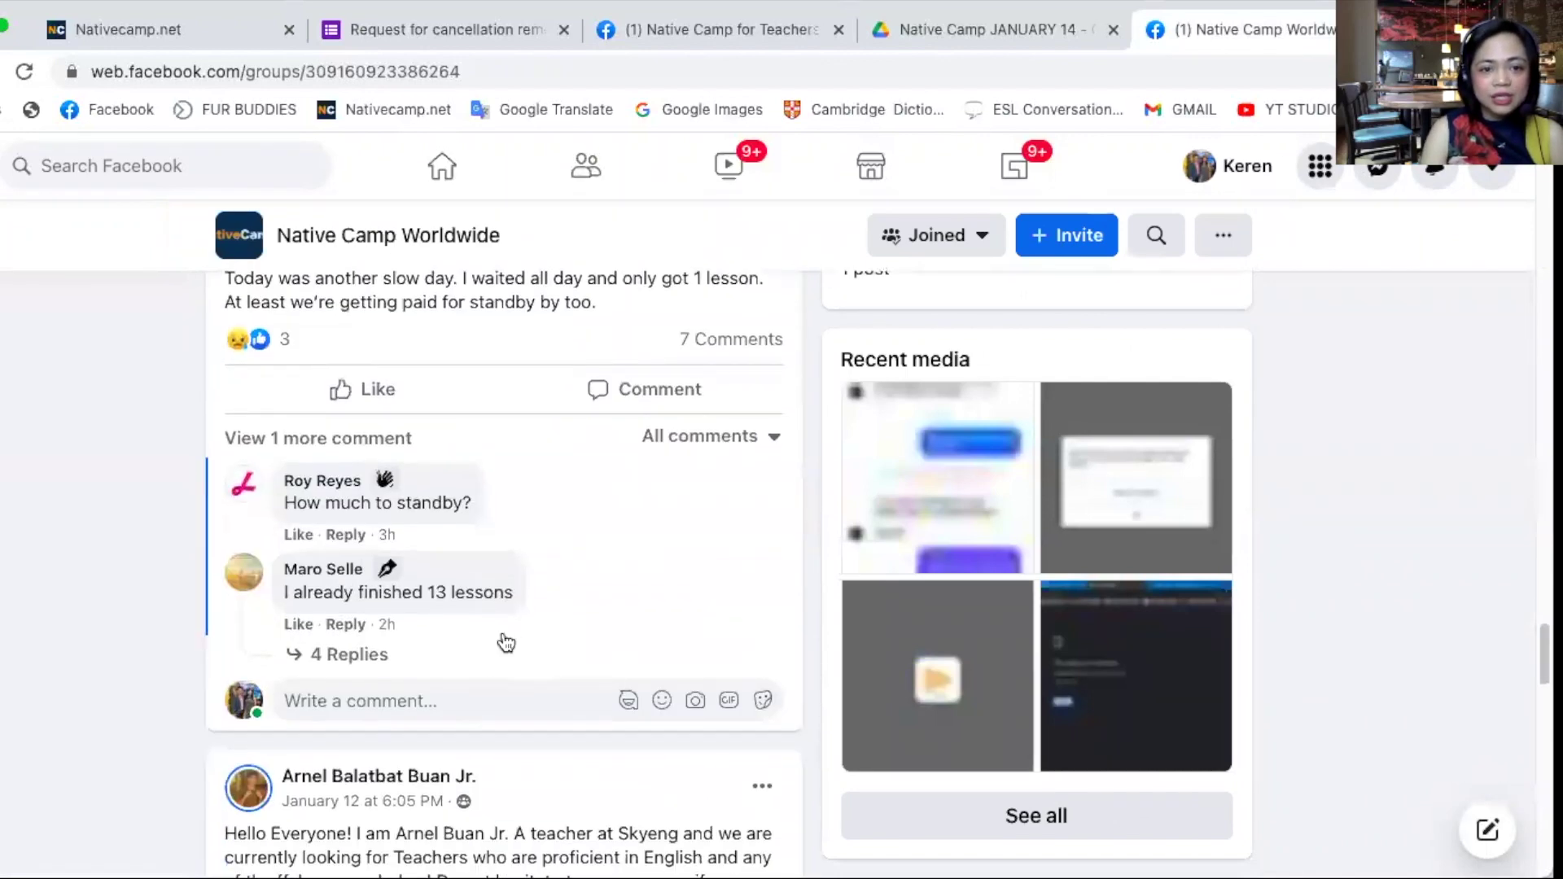
pyautogui.scroll(-15, 505, 638)
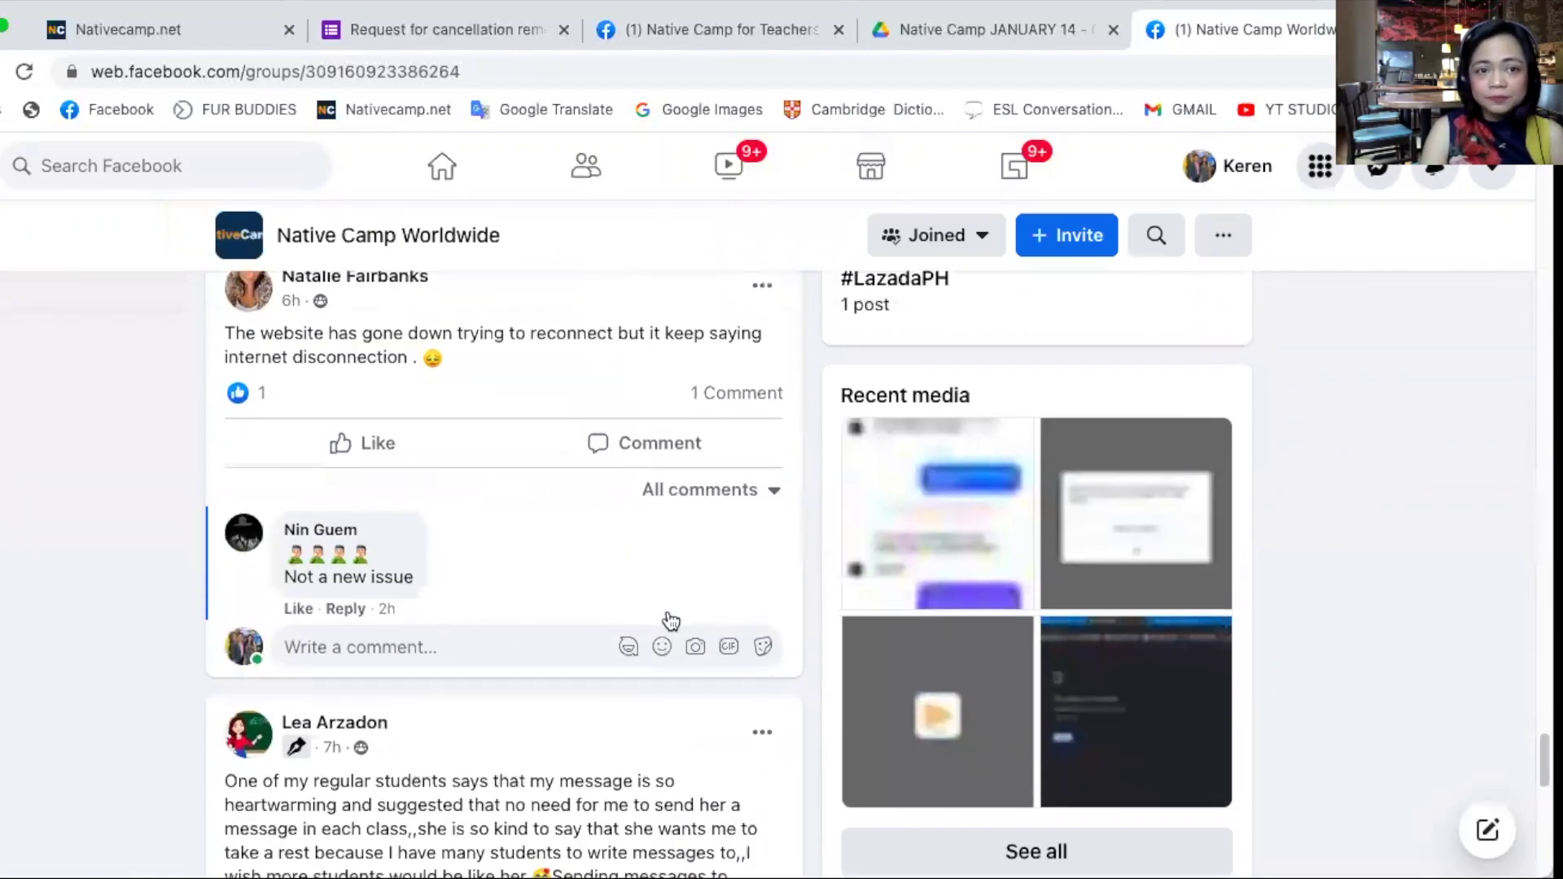
pyautogui.moveTo(303, 330); pyautogui.dragTo(556, 335)
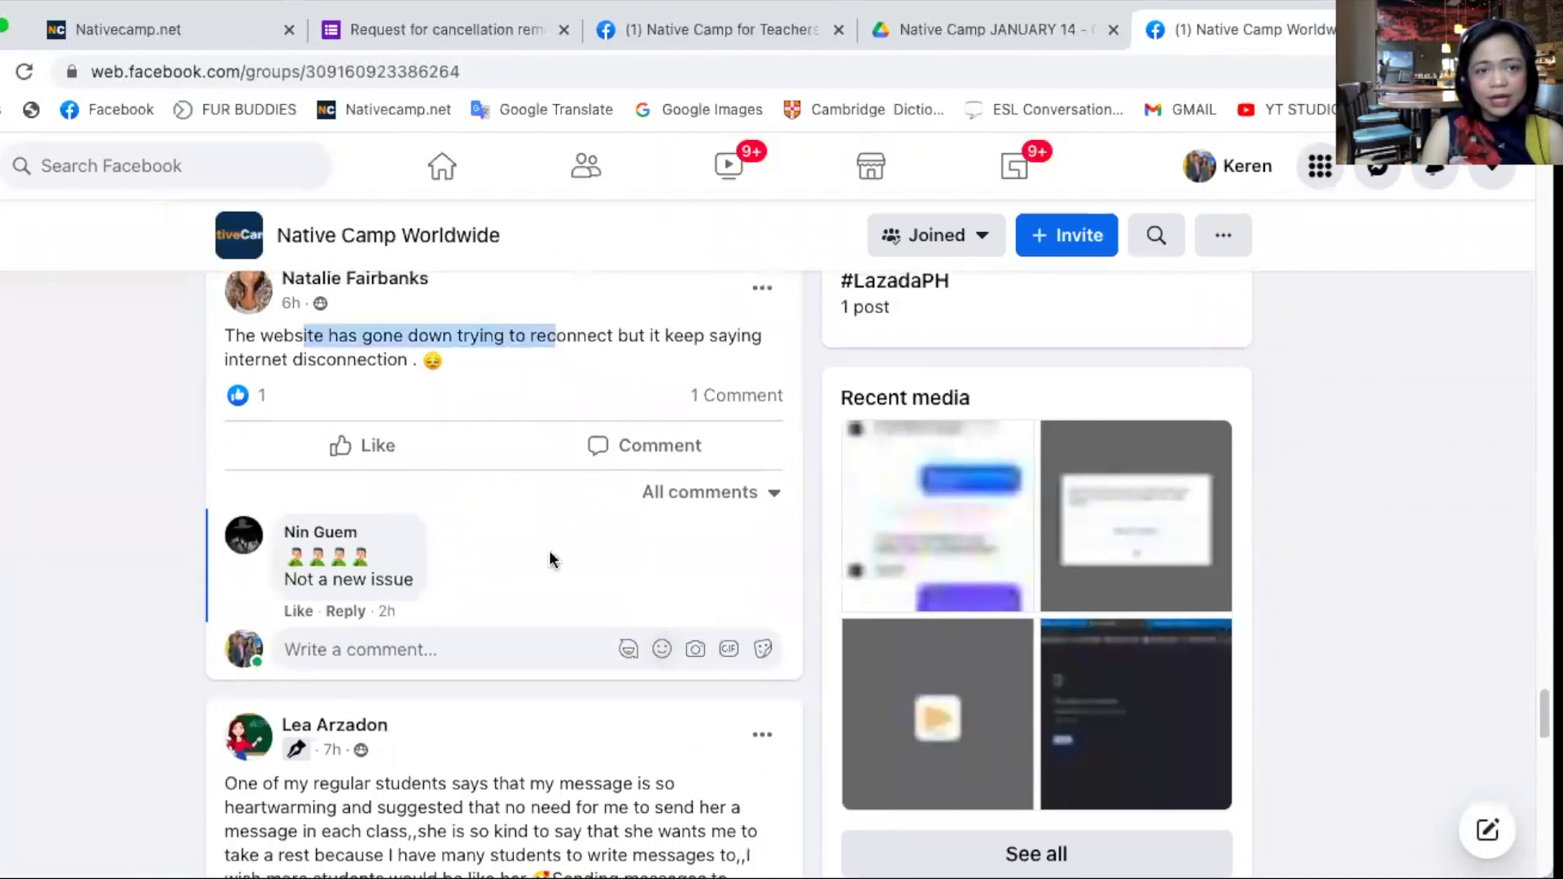
pyautogui.click(153, 166)
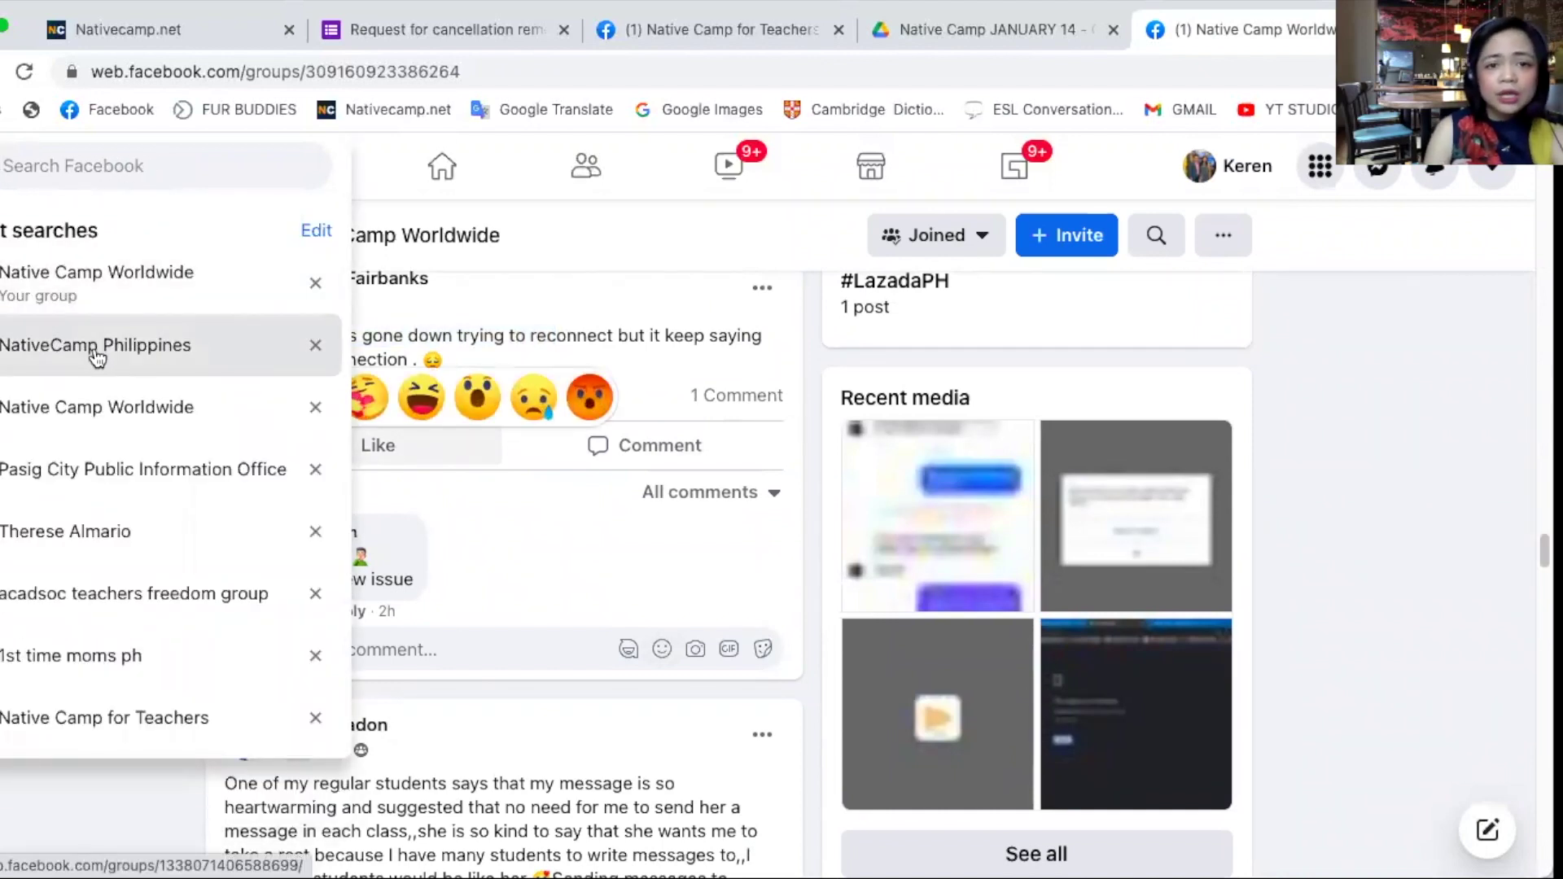
# - Open NativeCamp Philippines and find a post asking whether the website is okay
pyautogui.click(124, 352)
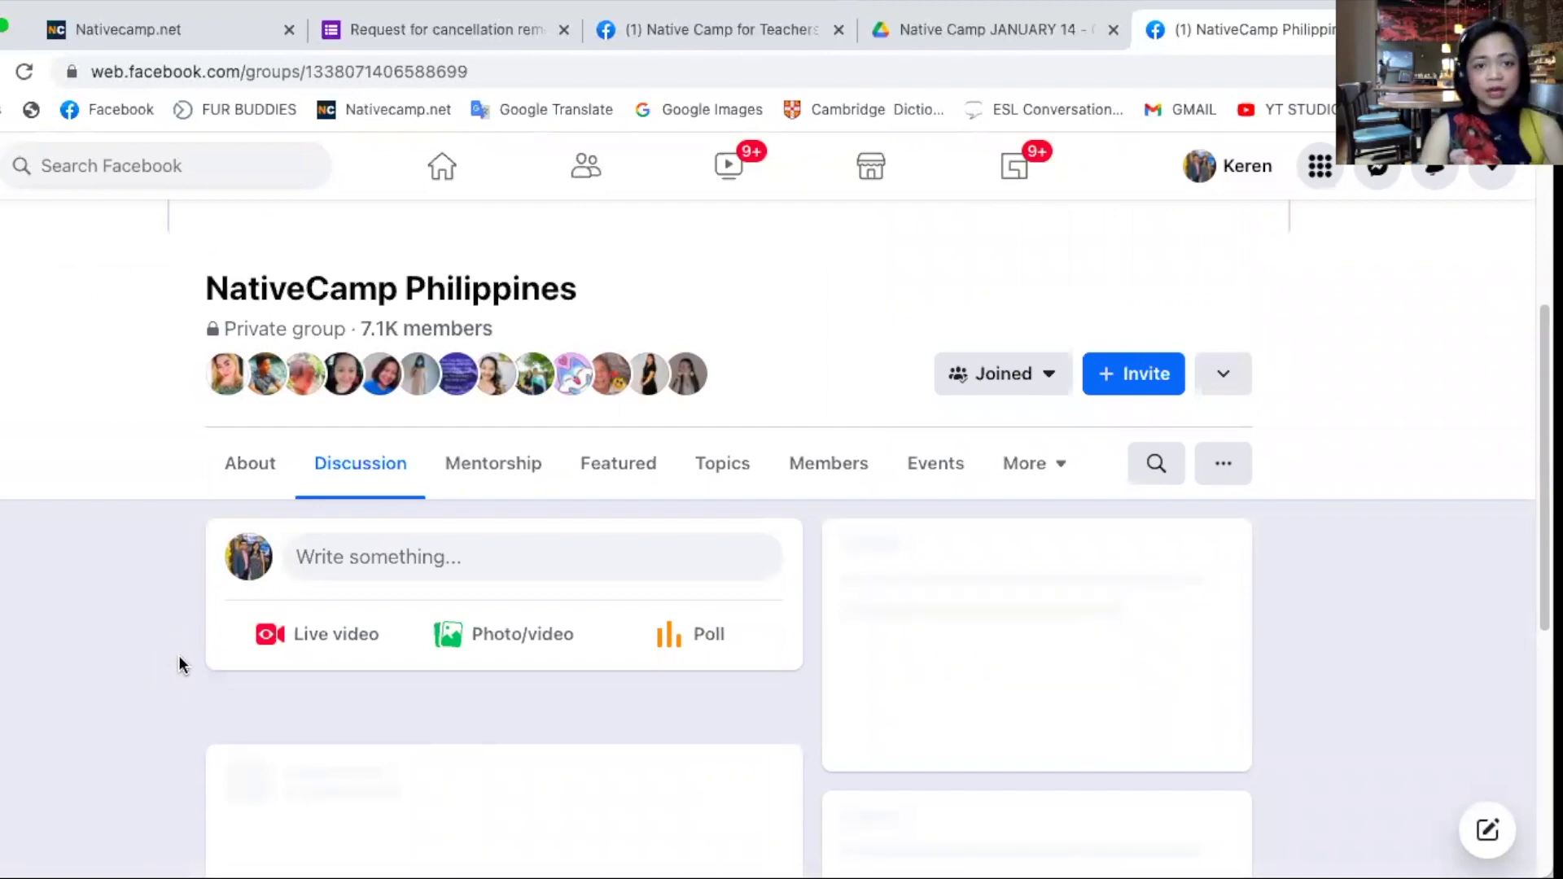
pyautogui.scroll(-5, 155, 607)
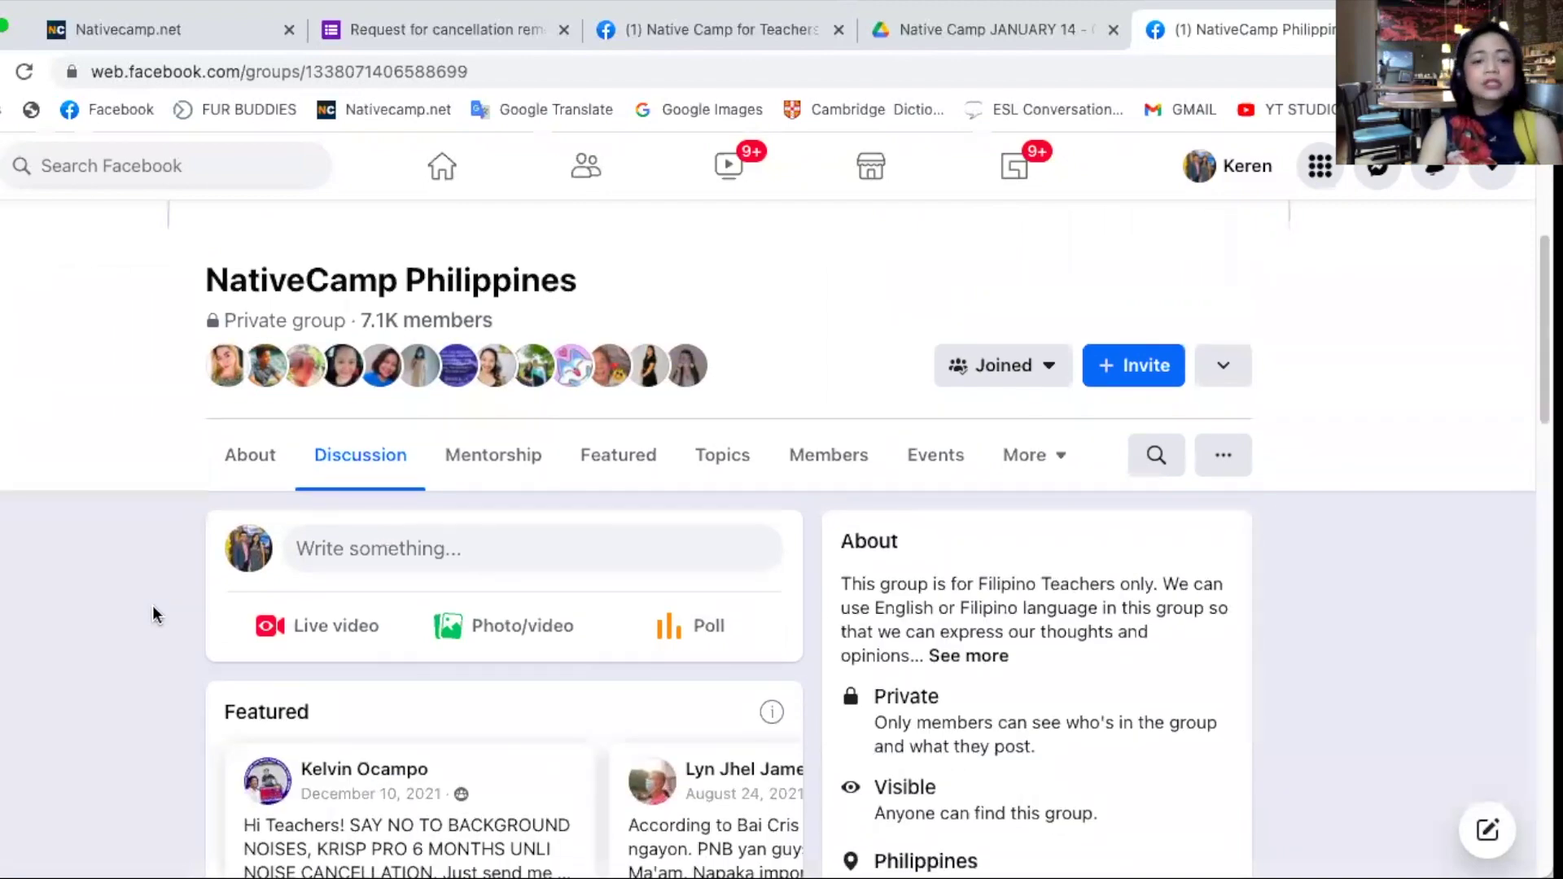
pyautogui.scroll(-6, 154, 604)
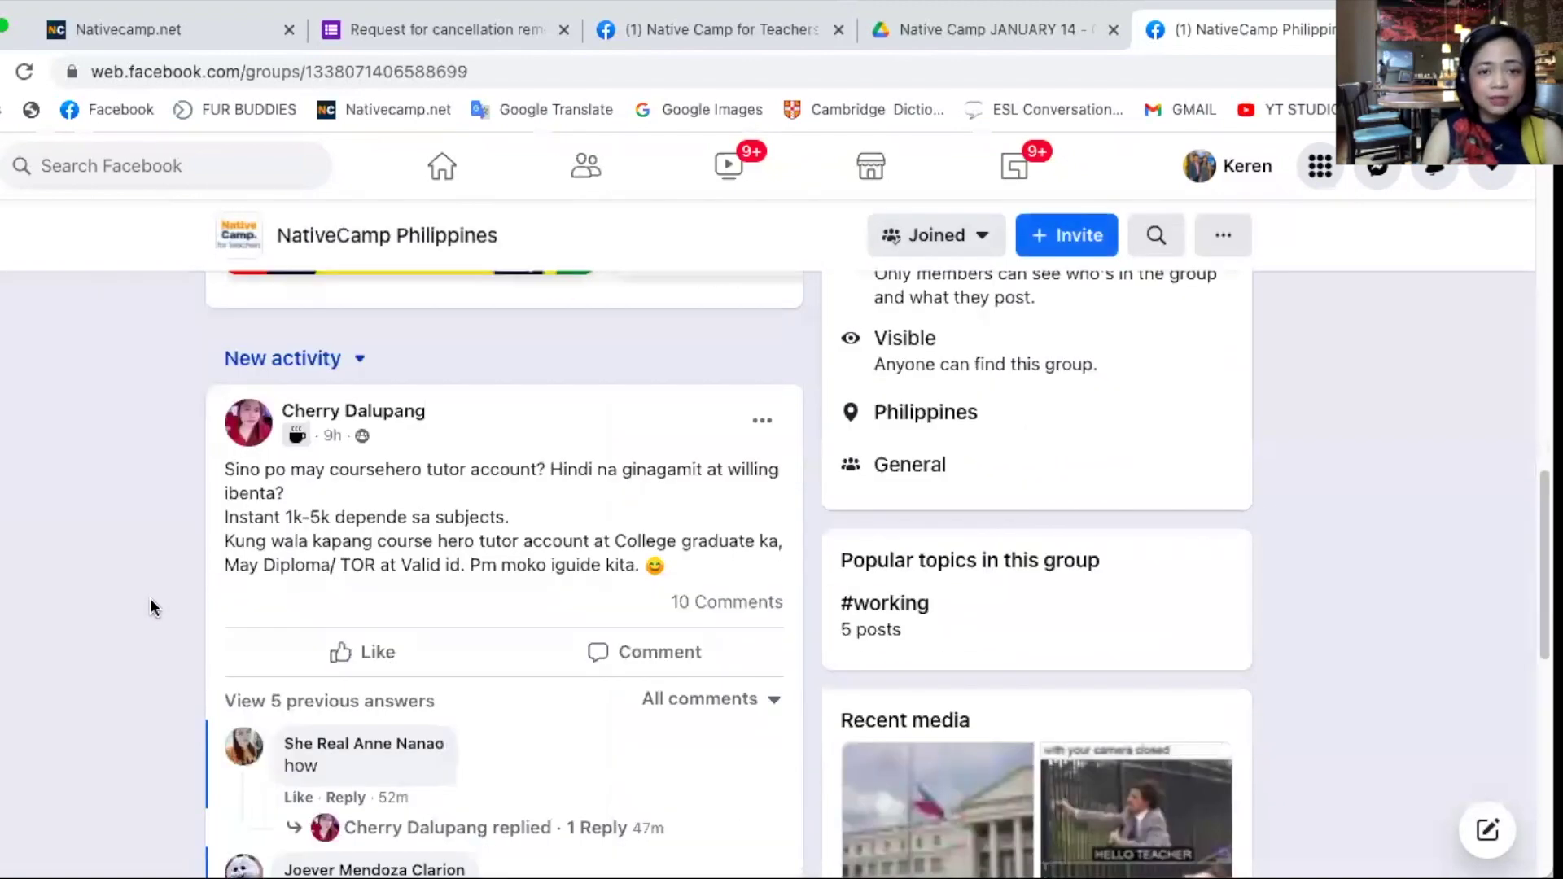
pyautogui.scroll(-7, 149, 603)
pyautogui.scroll(-10, 148, 600)
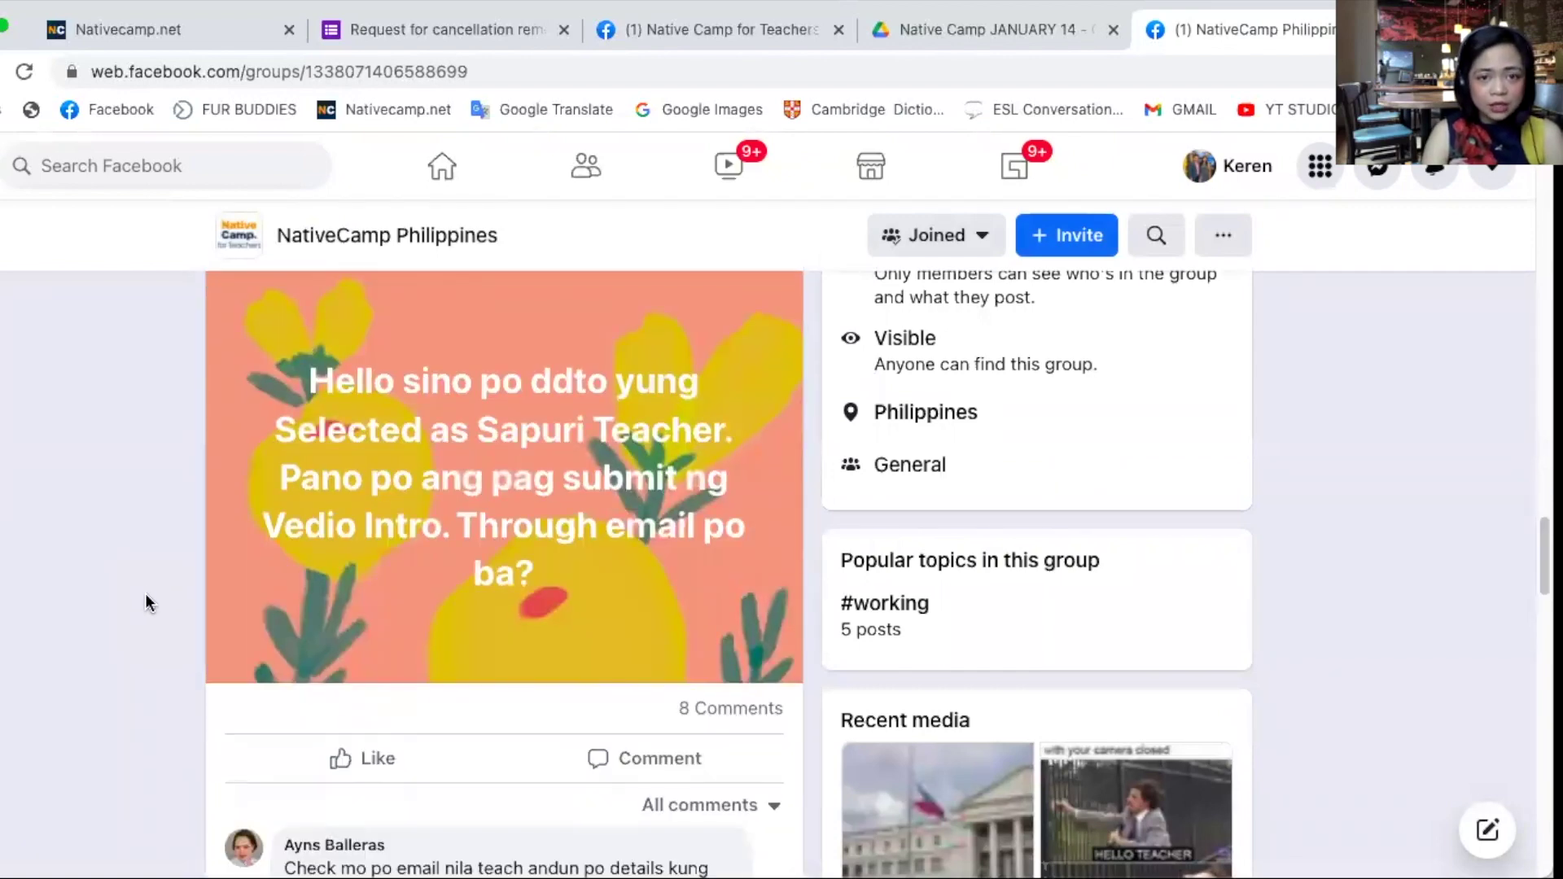
pyautogui.scroll(-12, 617, 486)
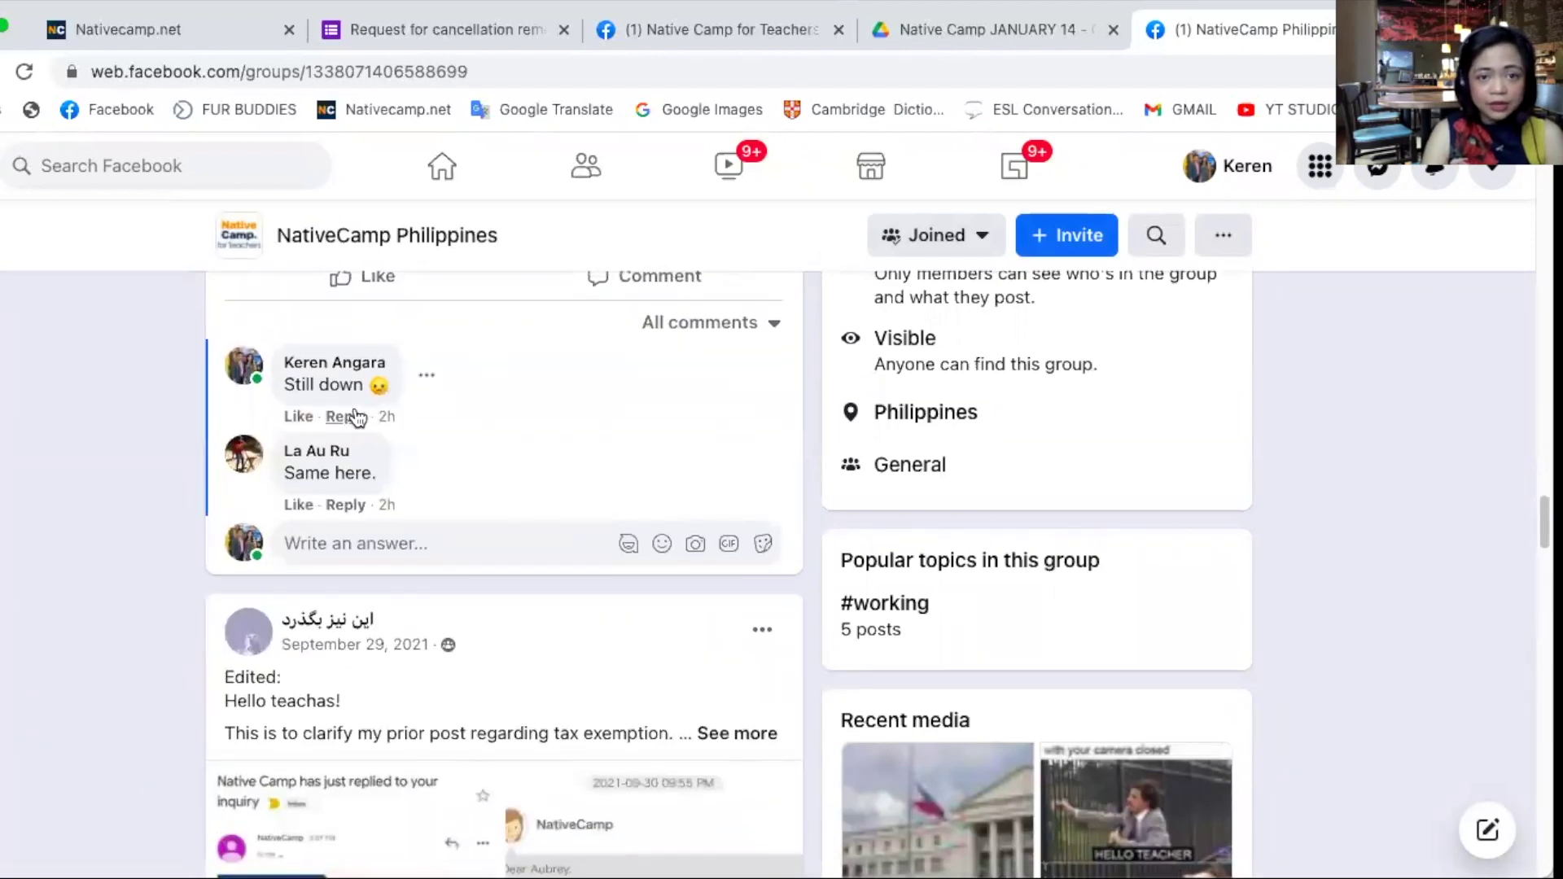
pyautogui.scroll(6, 356, 417)
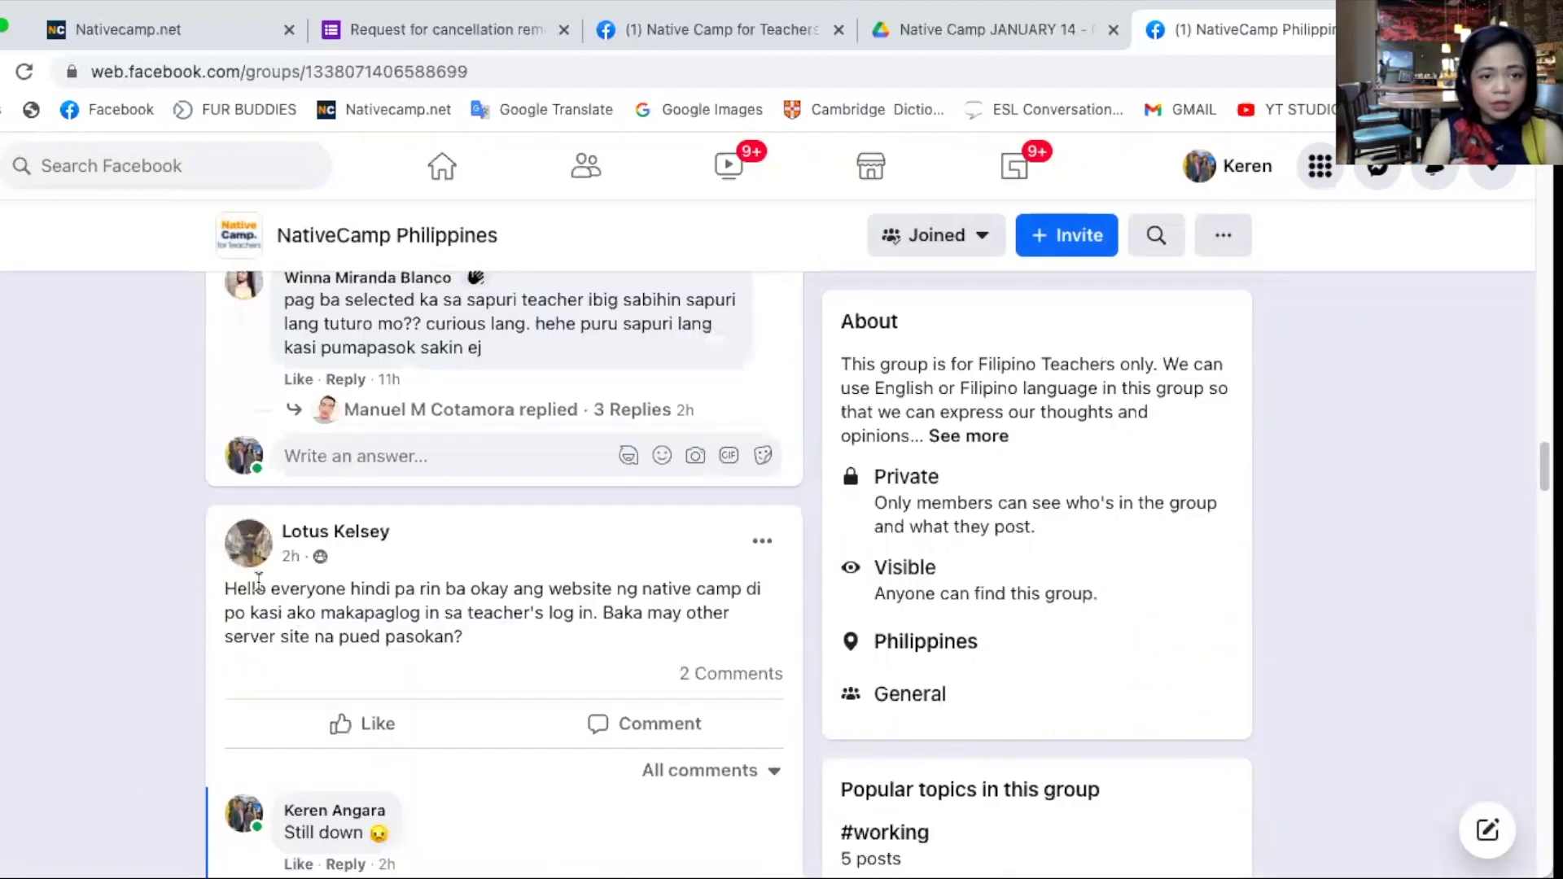
pyautogui.moveTo(421, 580); pyautogui.dragTo(653, 598)
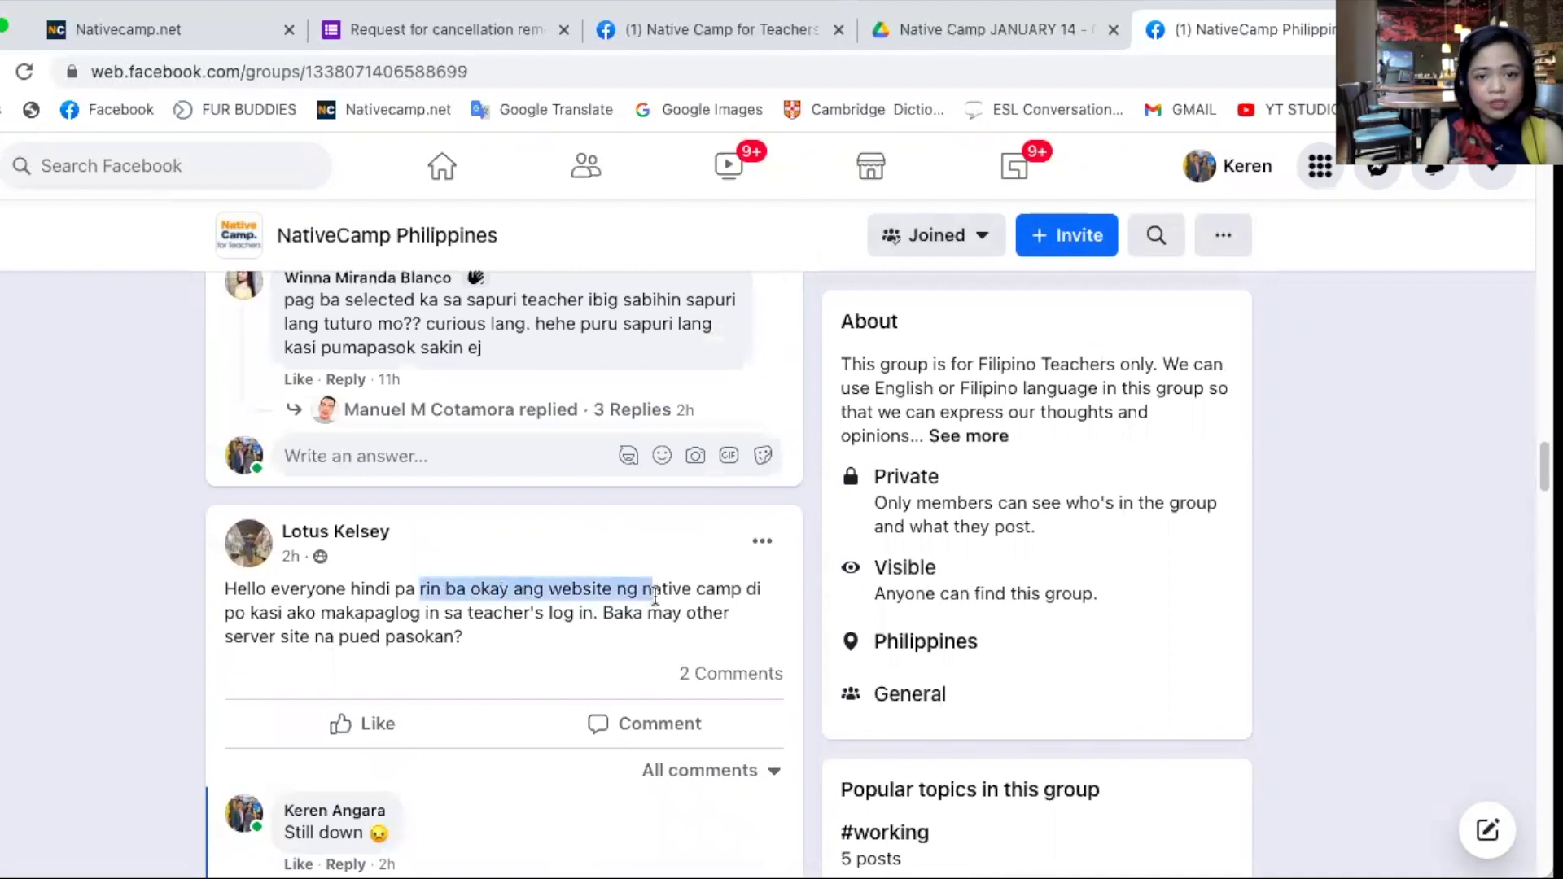
pyautogui.click(143, 155)
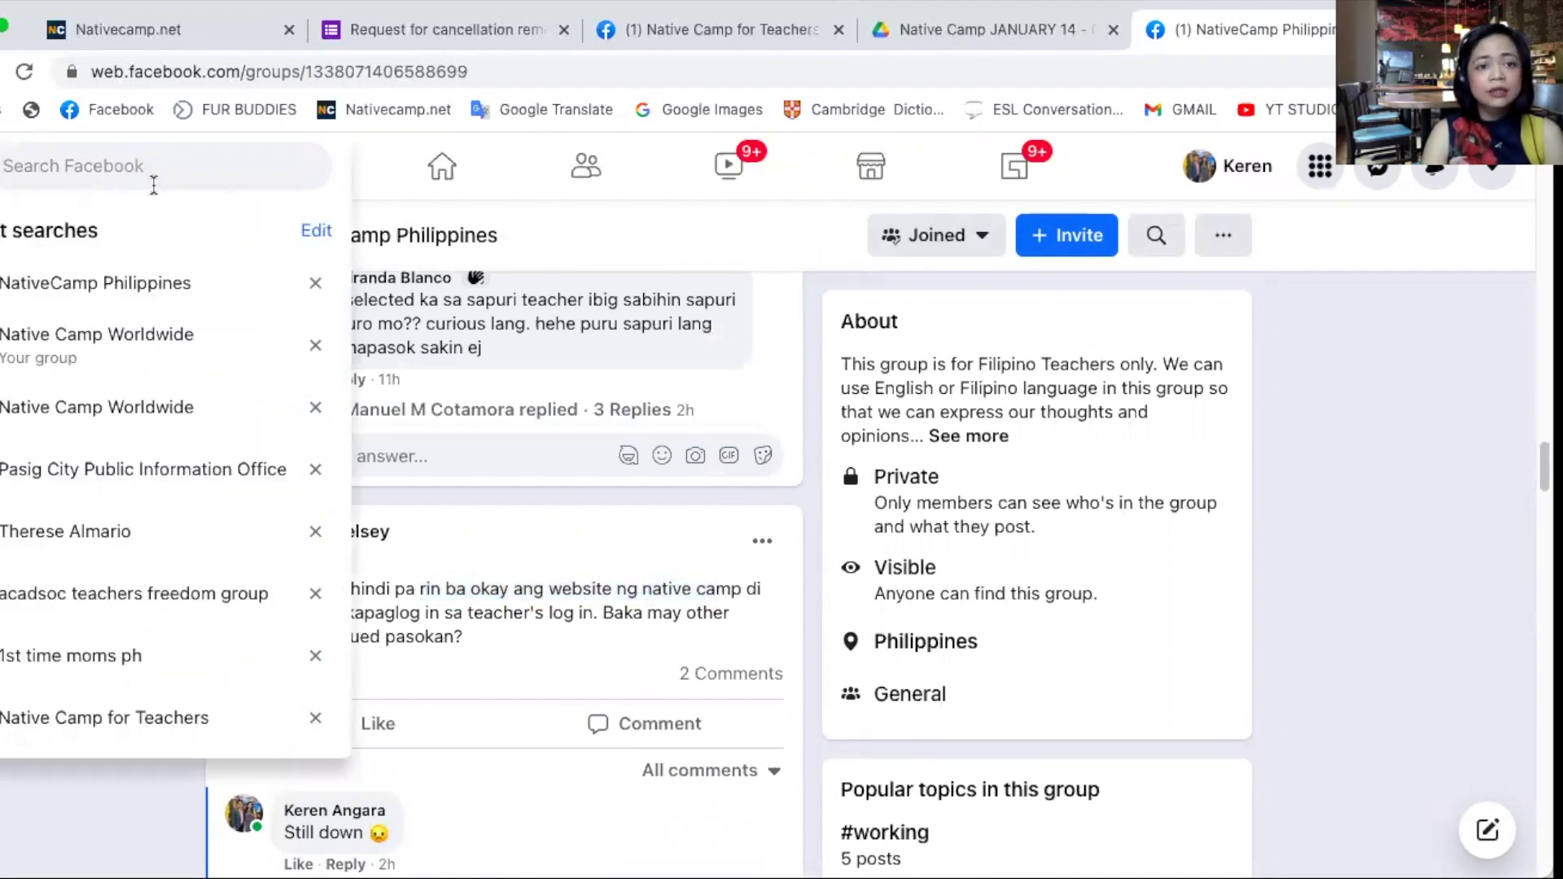
# - Open Native Camp for Teachers and expand its January 12 DDoS attack announcement
pyautogui.click(105, 735)
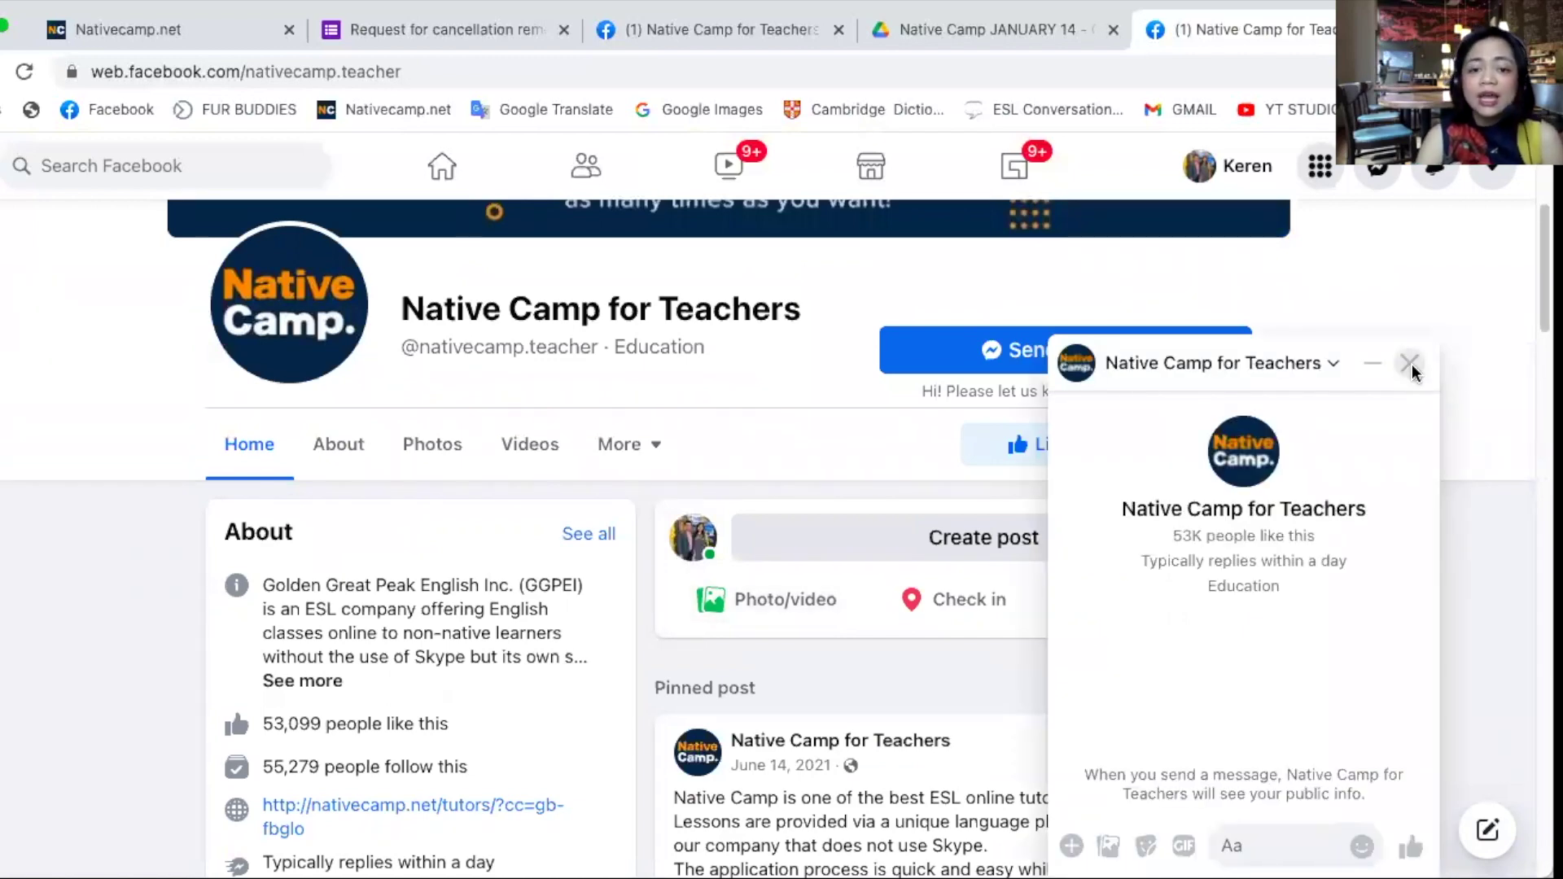
pyautogui.click(1410, 363)
pyautogui.scroll(-1, 974, 617)
pyautogui.scroll(-10, 975, 615)
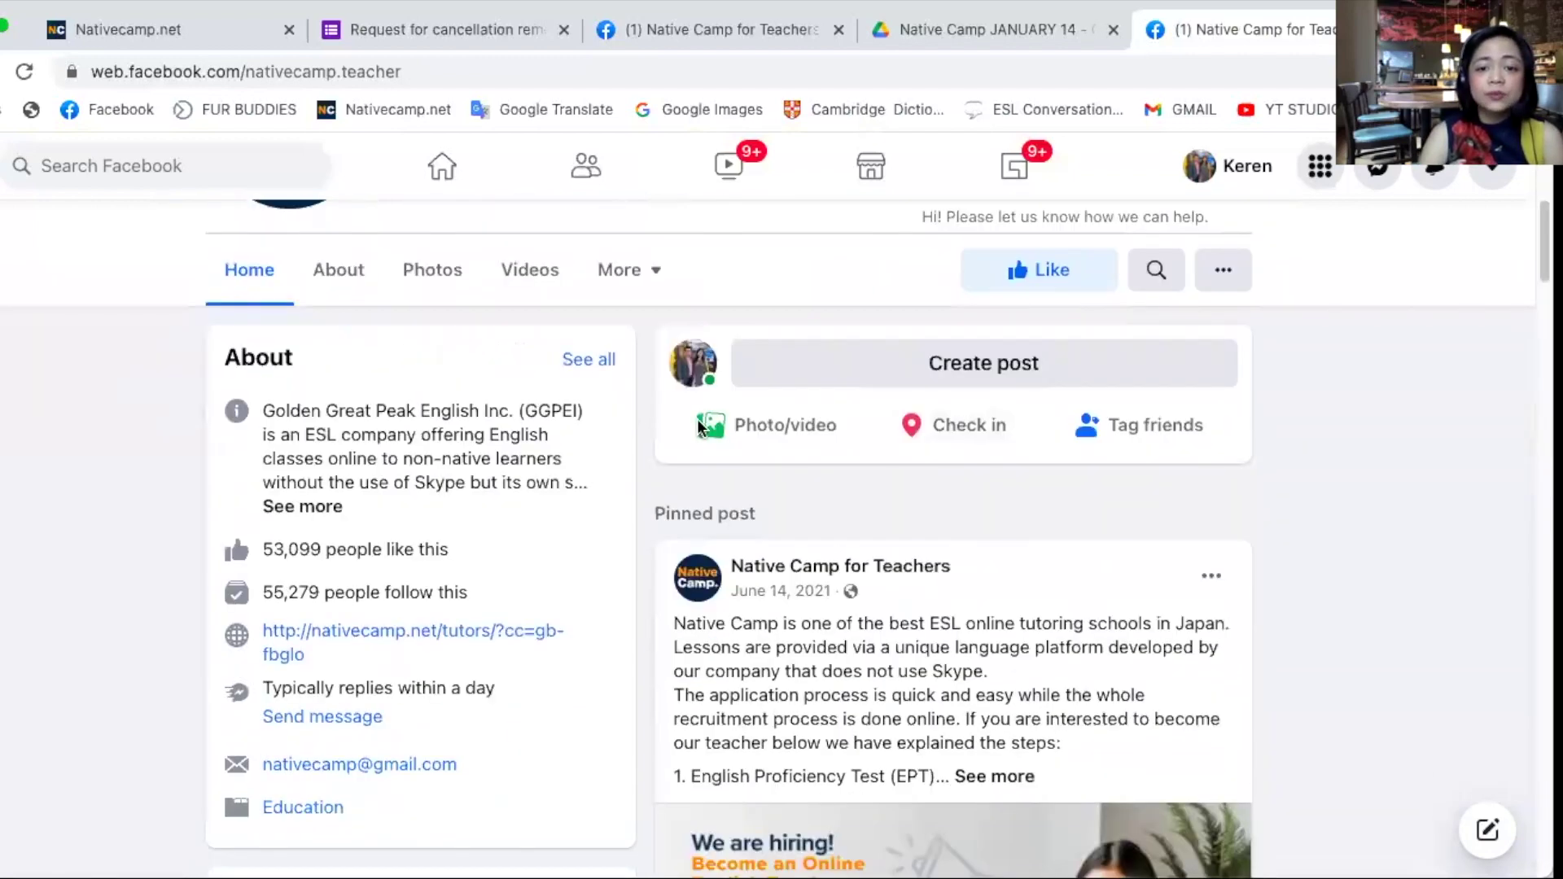
pyautogui.scroll(-15, 798, 474)
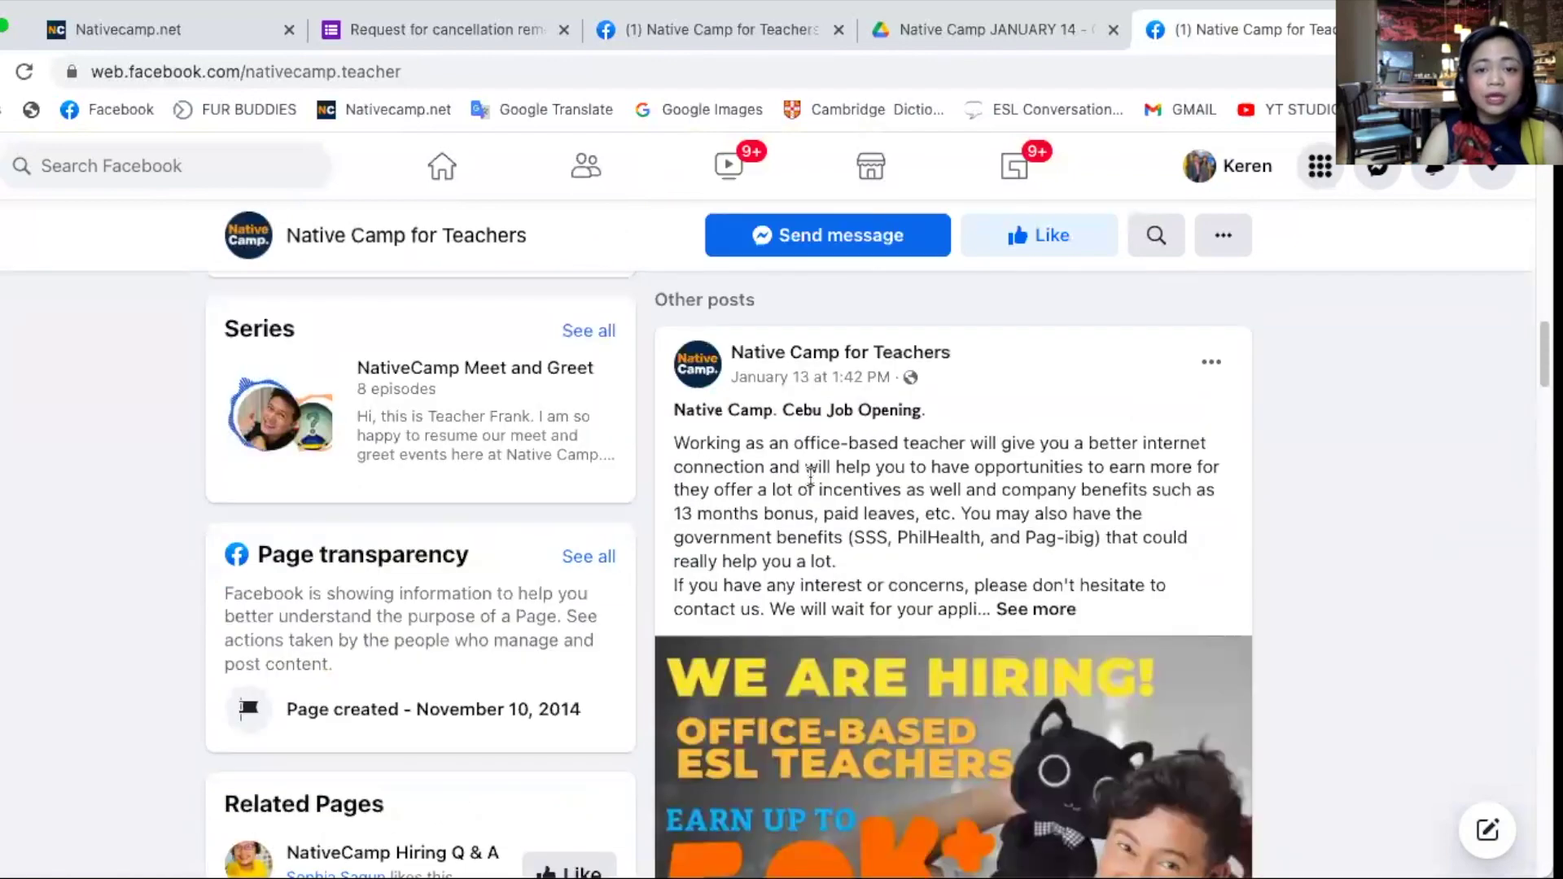
pyautogui.scroll(-4, 812, 478)
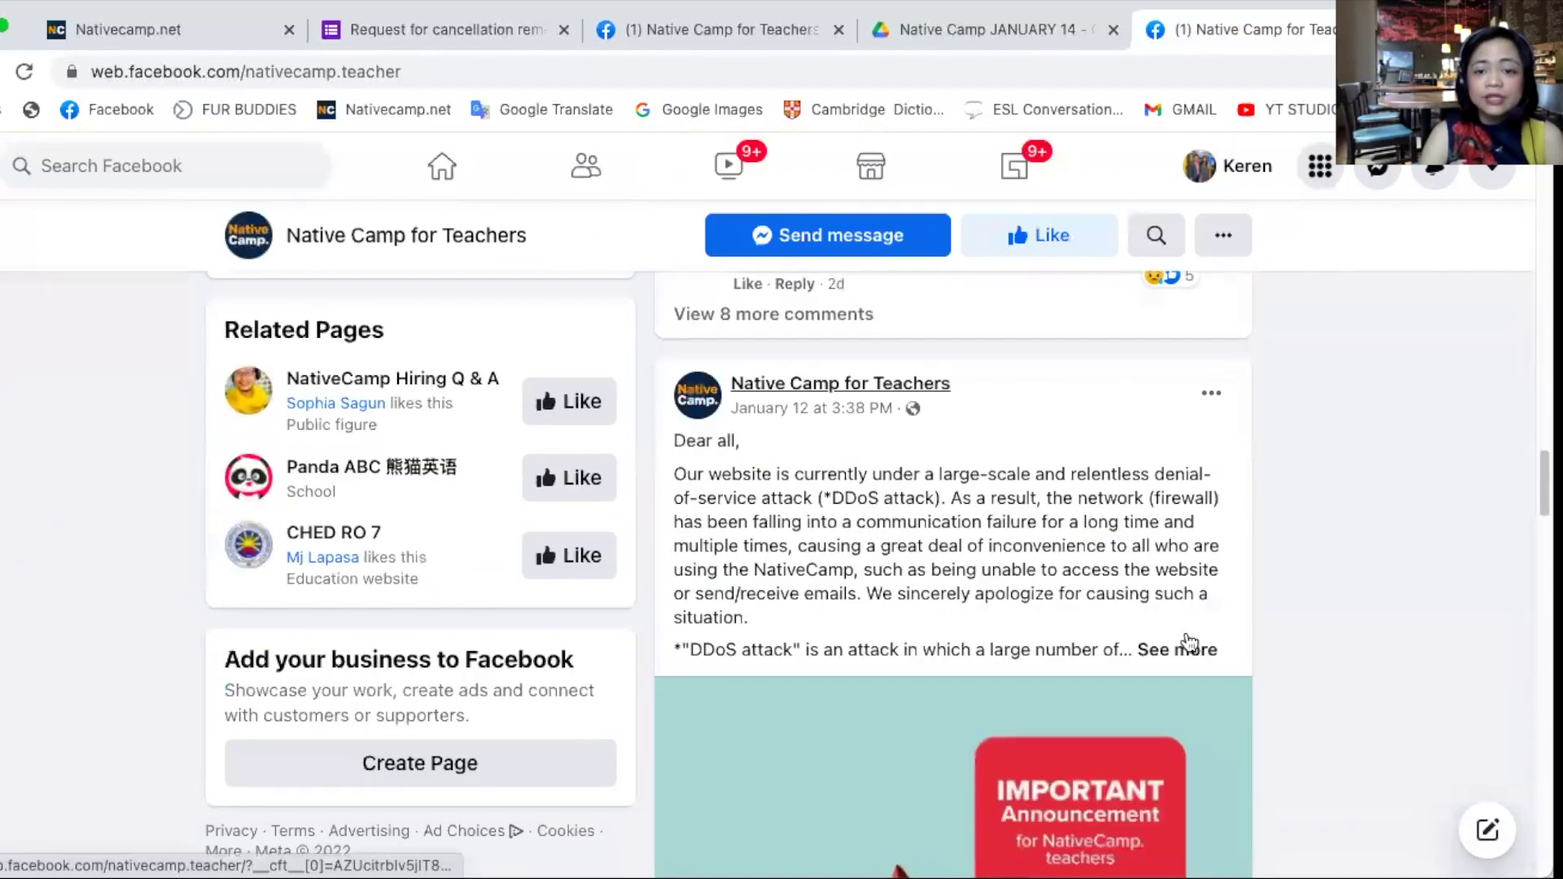
pyautogui.click(1187, 652)
pyautogui.scroll(-2, 1192, 635)
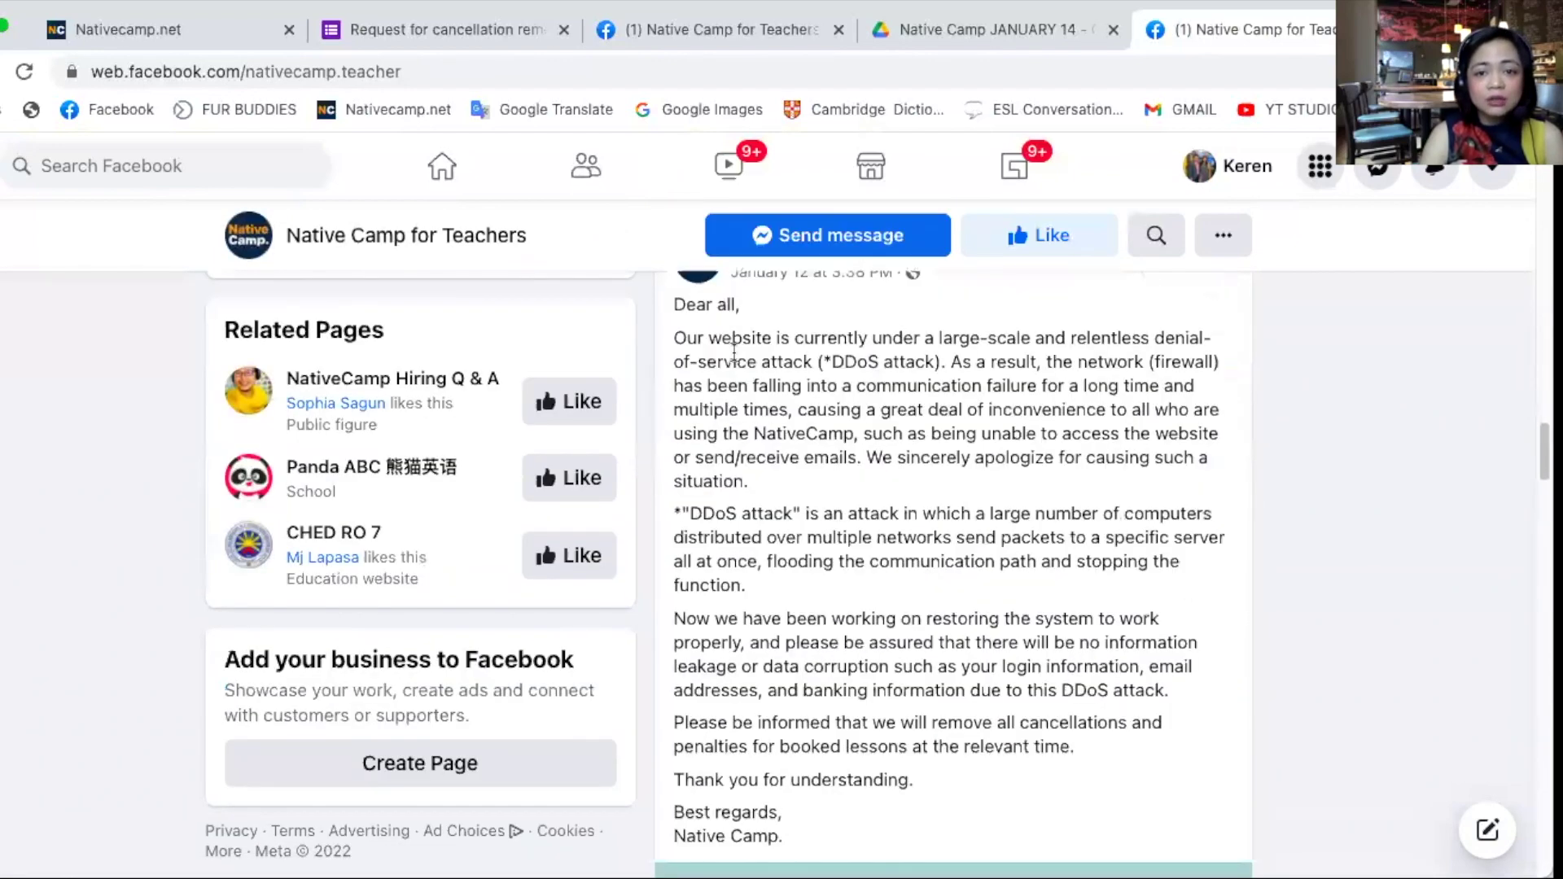